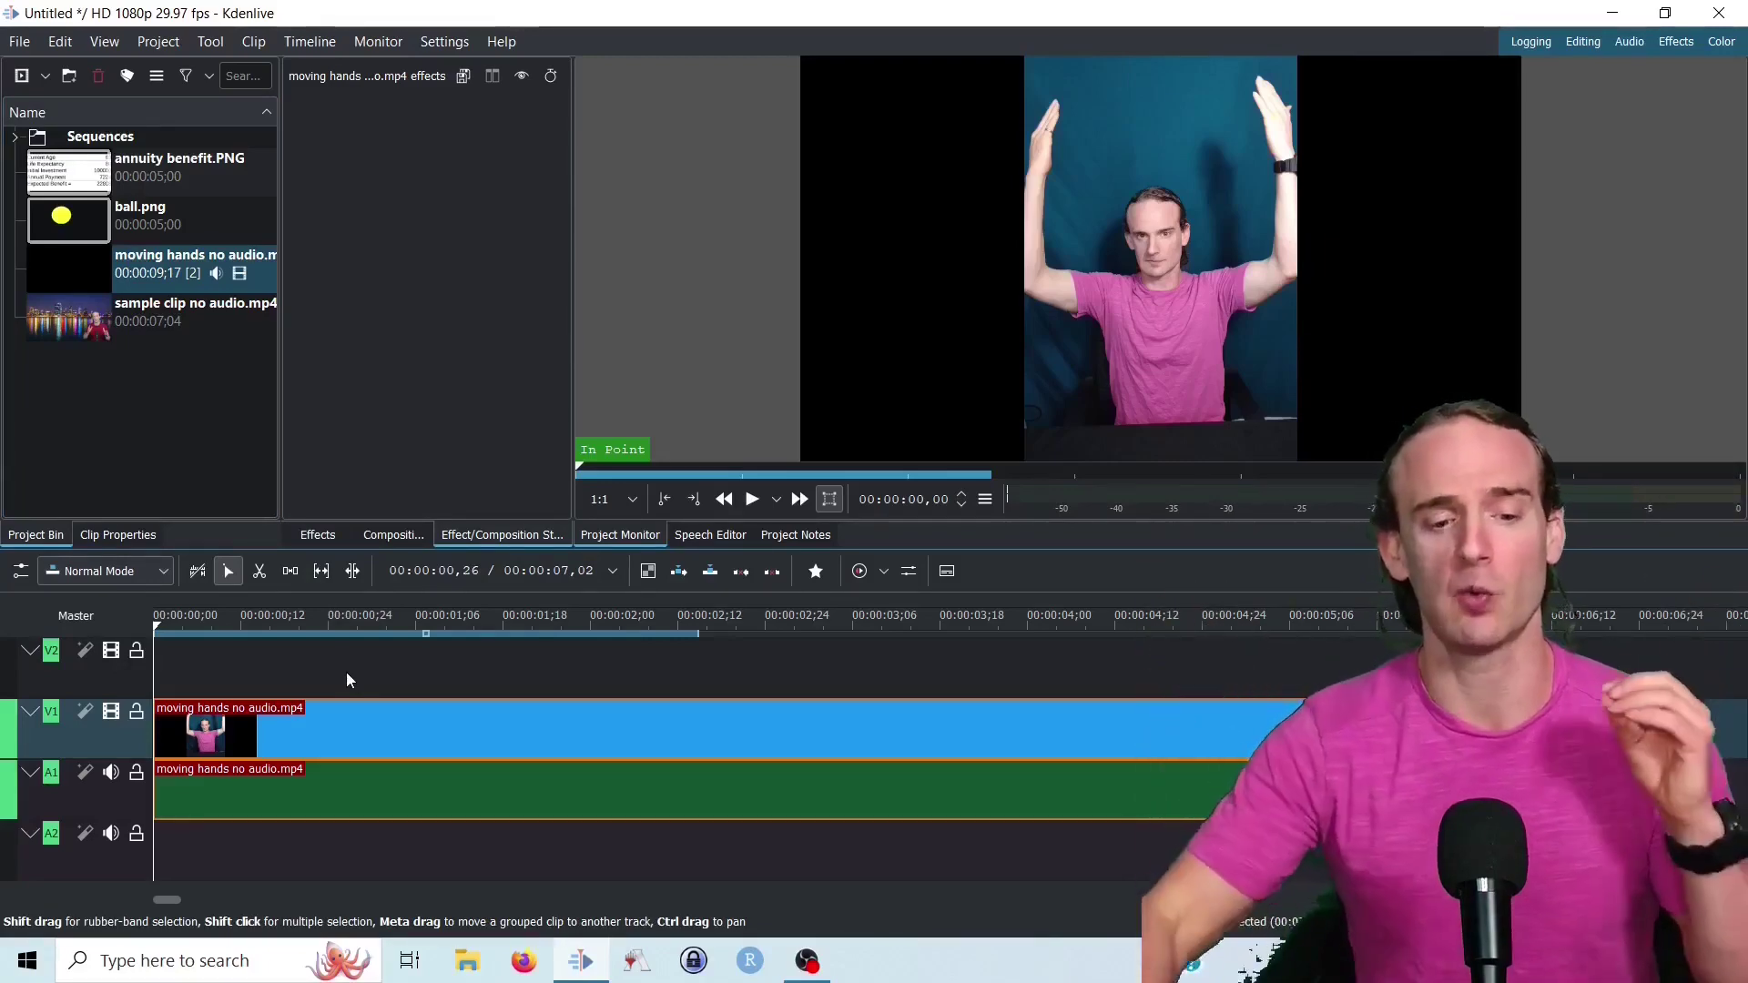
Search the effects for 'motion' and drag Motion Tracker onto the moving hands clip on V1
left_click(348, 709)
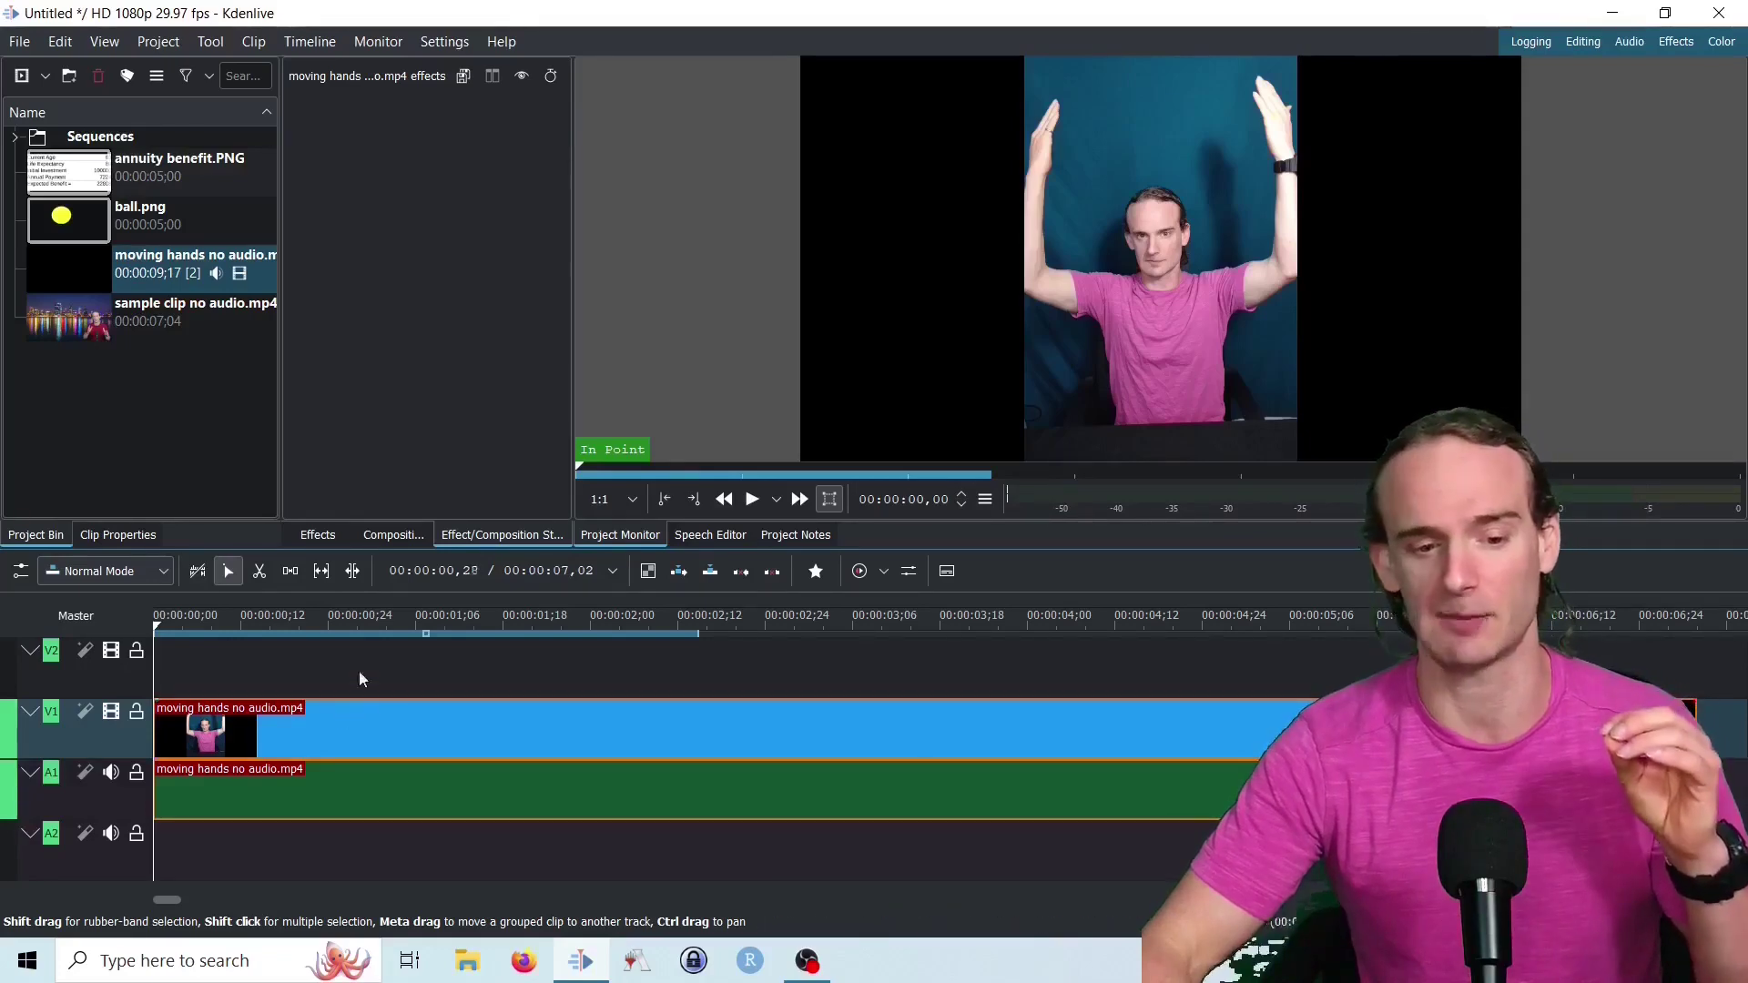
left_click(314, 535)
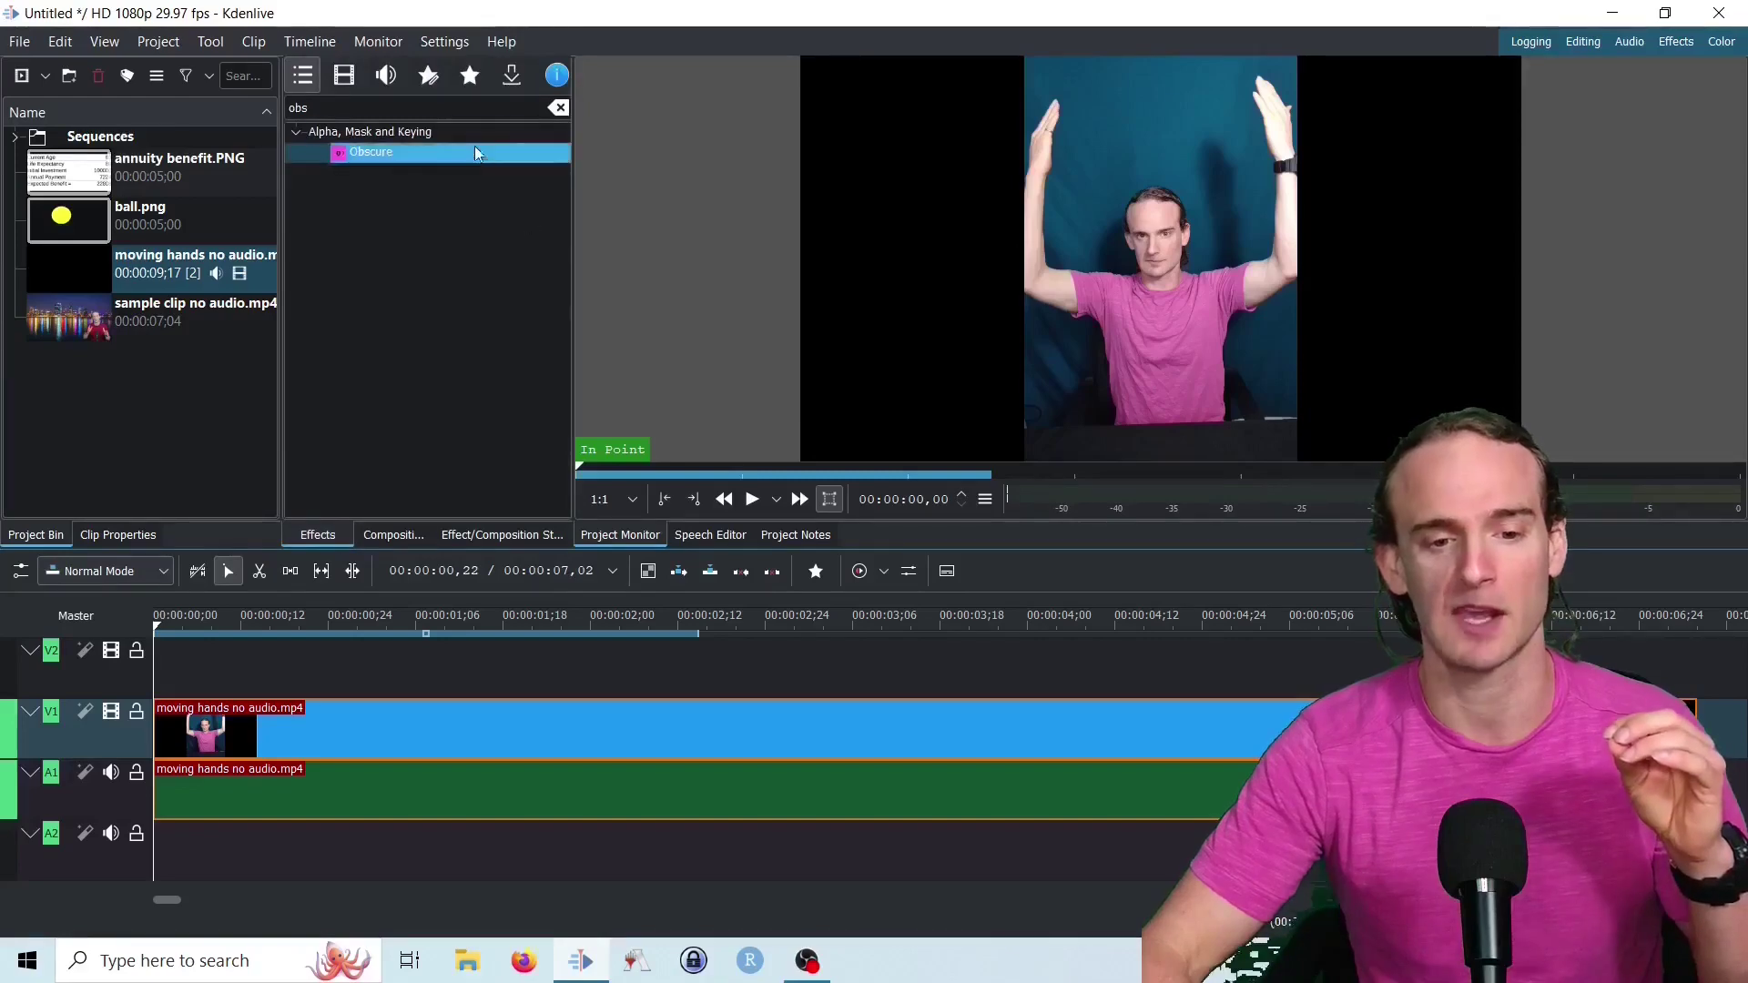
left_click(451, 109)
key("BackSpace")
key("BackSpace")
key("BackSpace")
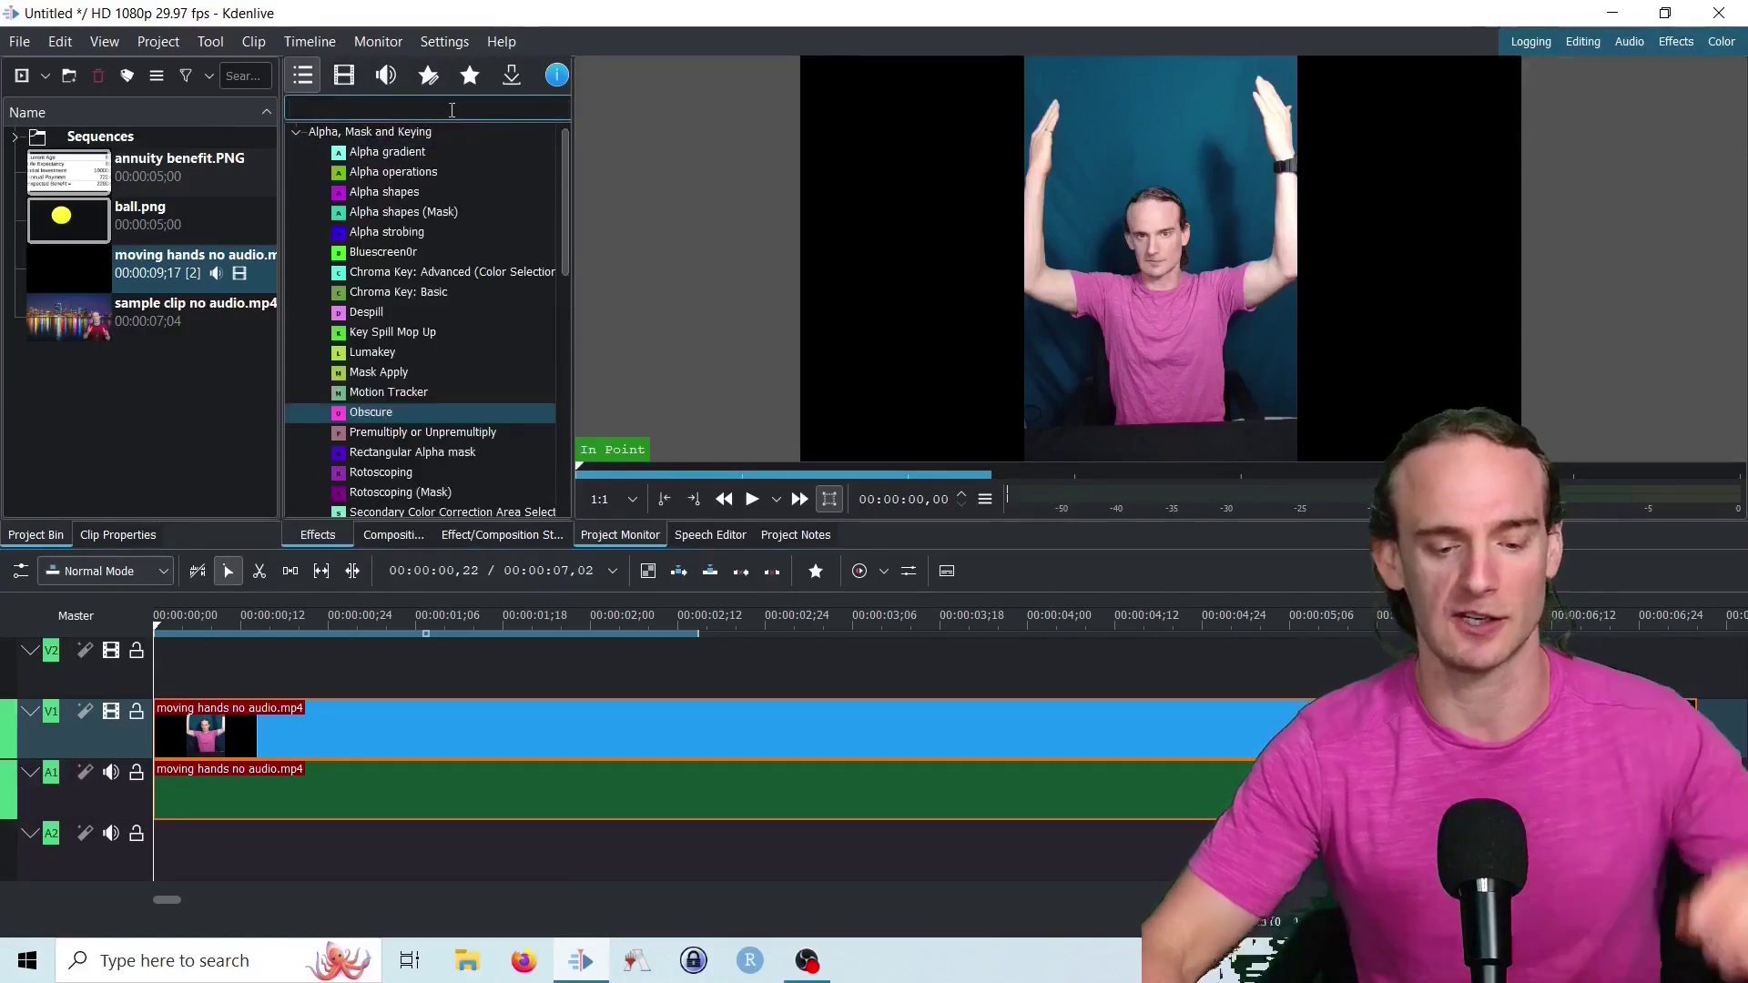
type("motion")
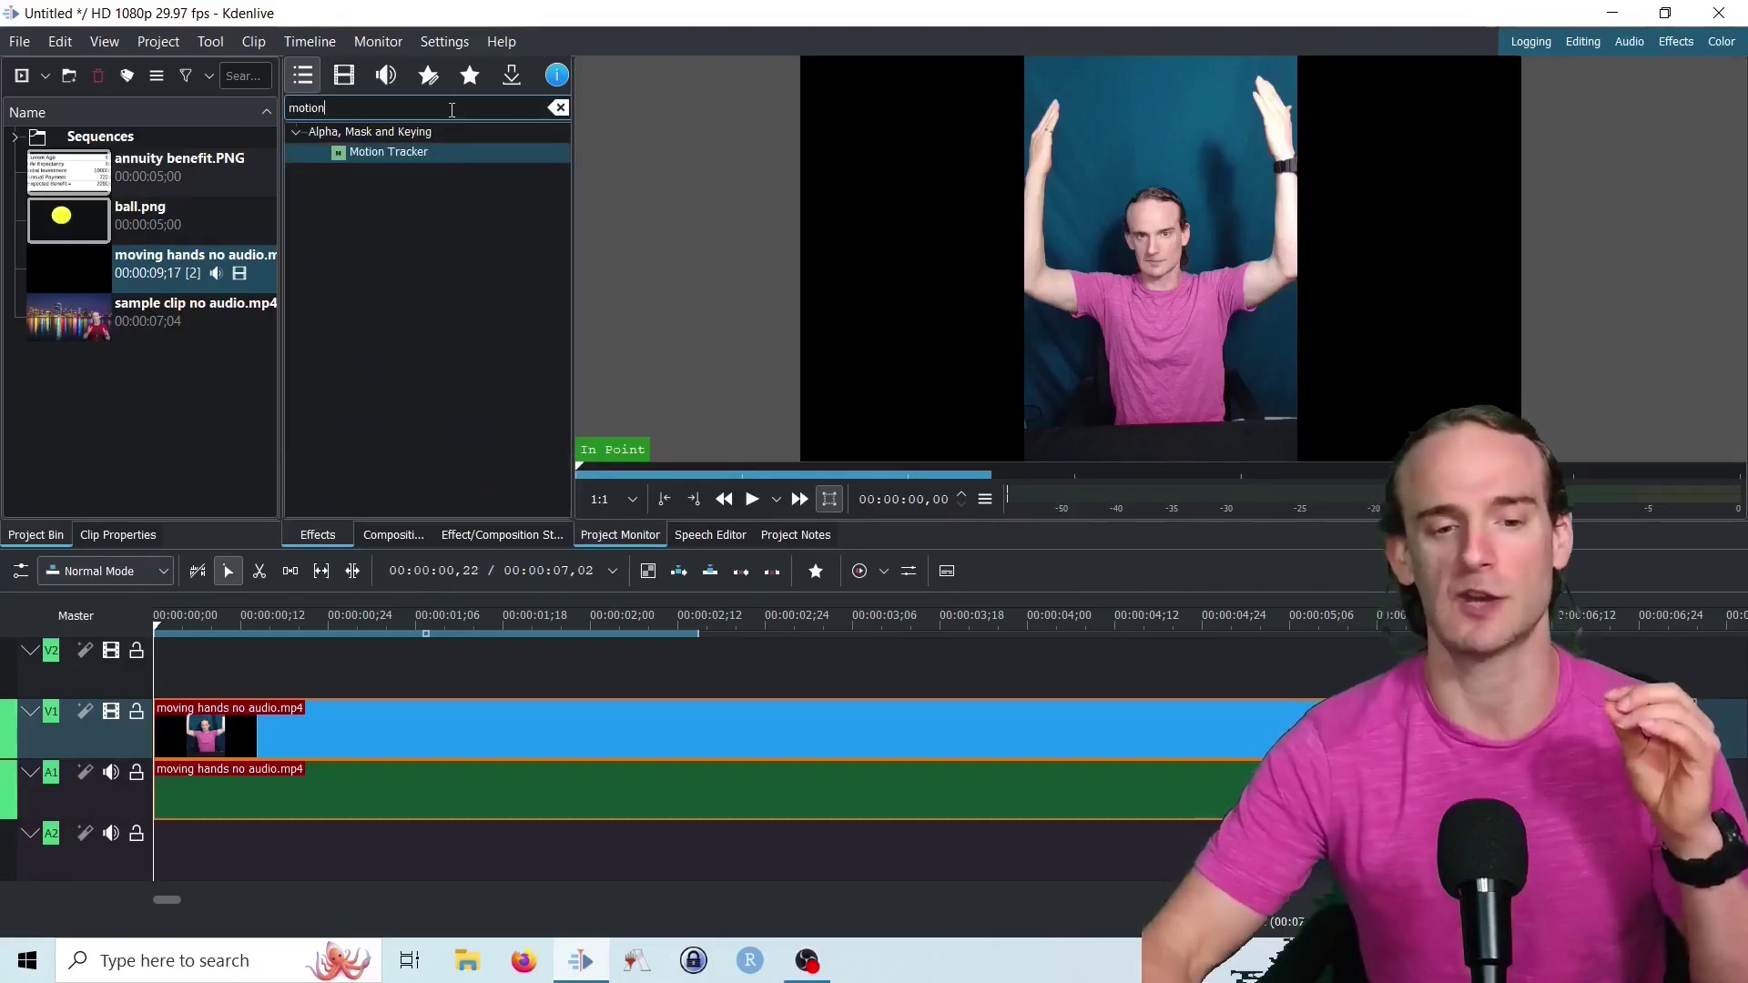
left_click_drag(370, 150, 371, 718)
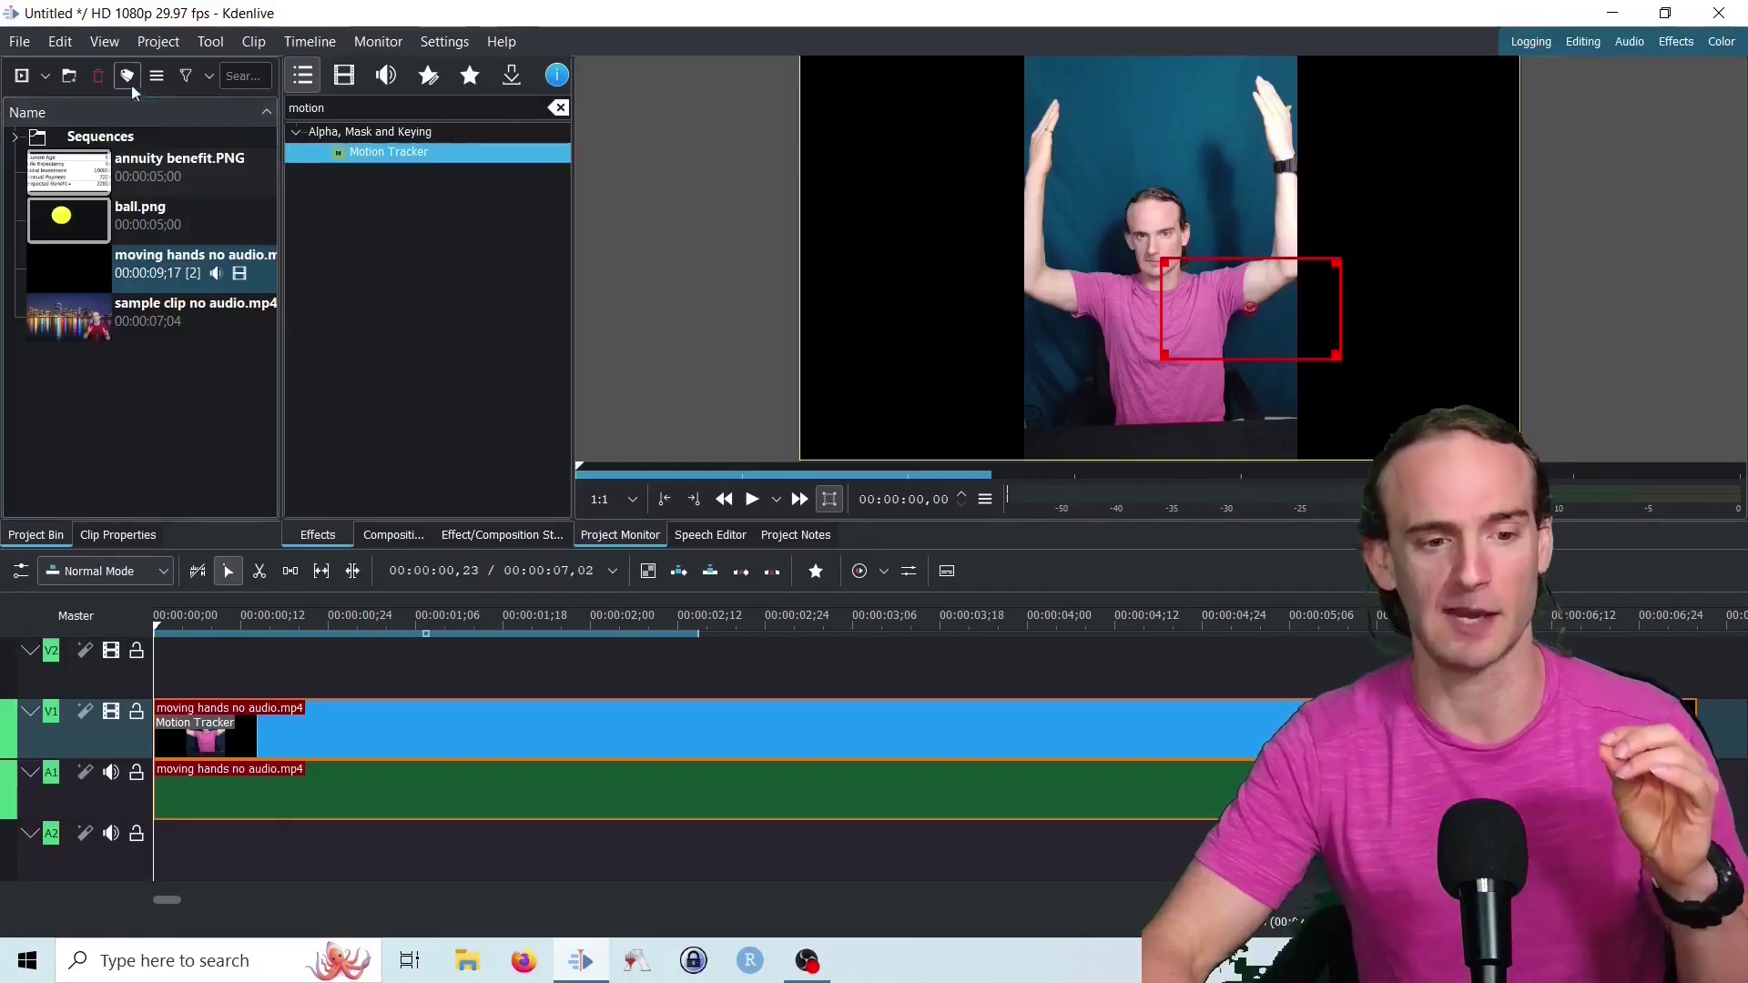
Show the Motion Tracker settings and move the tracking box up to the raised hand (X 562, Y 41)
left_click(107, 42)
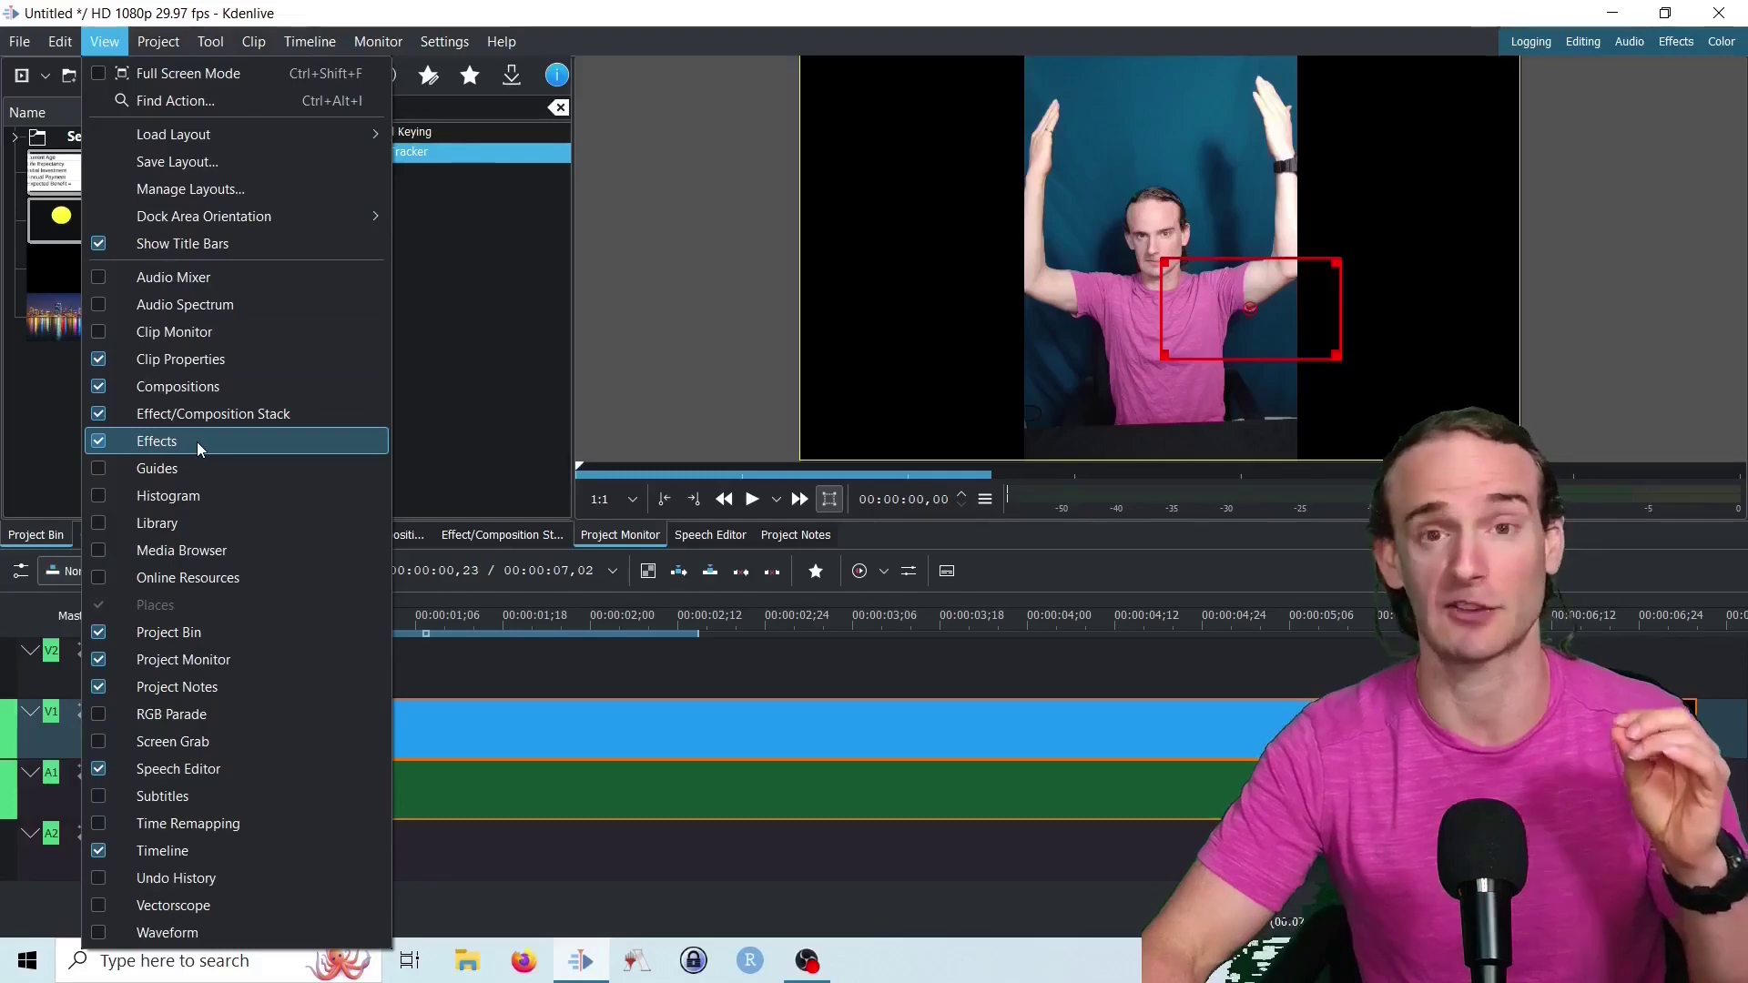
left_click(602, 38)
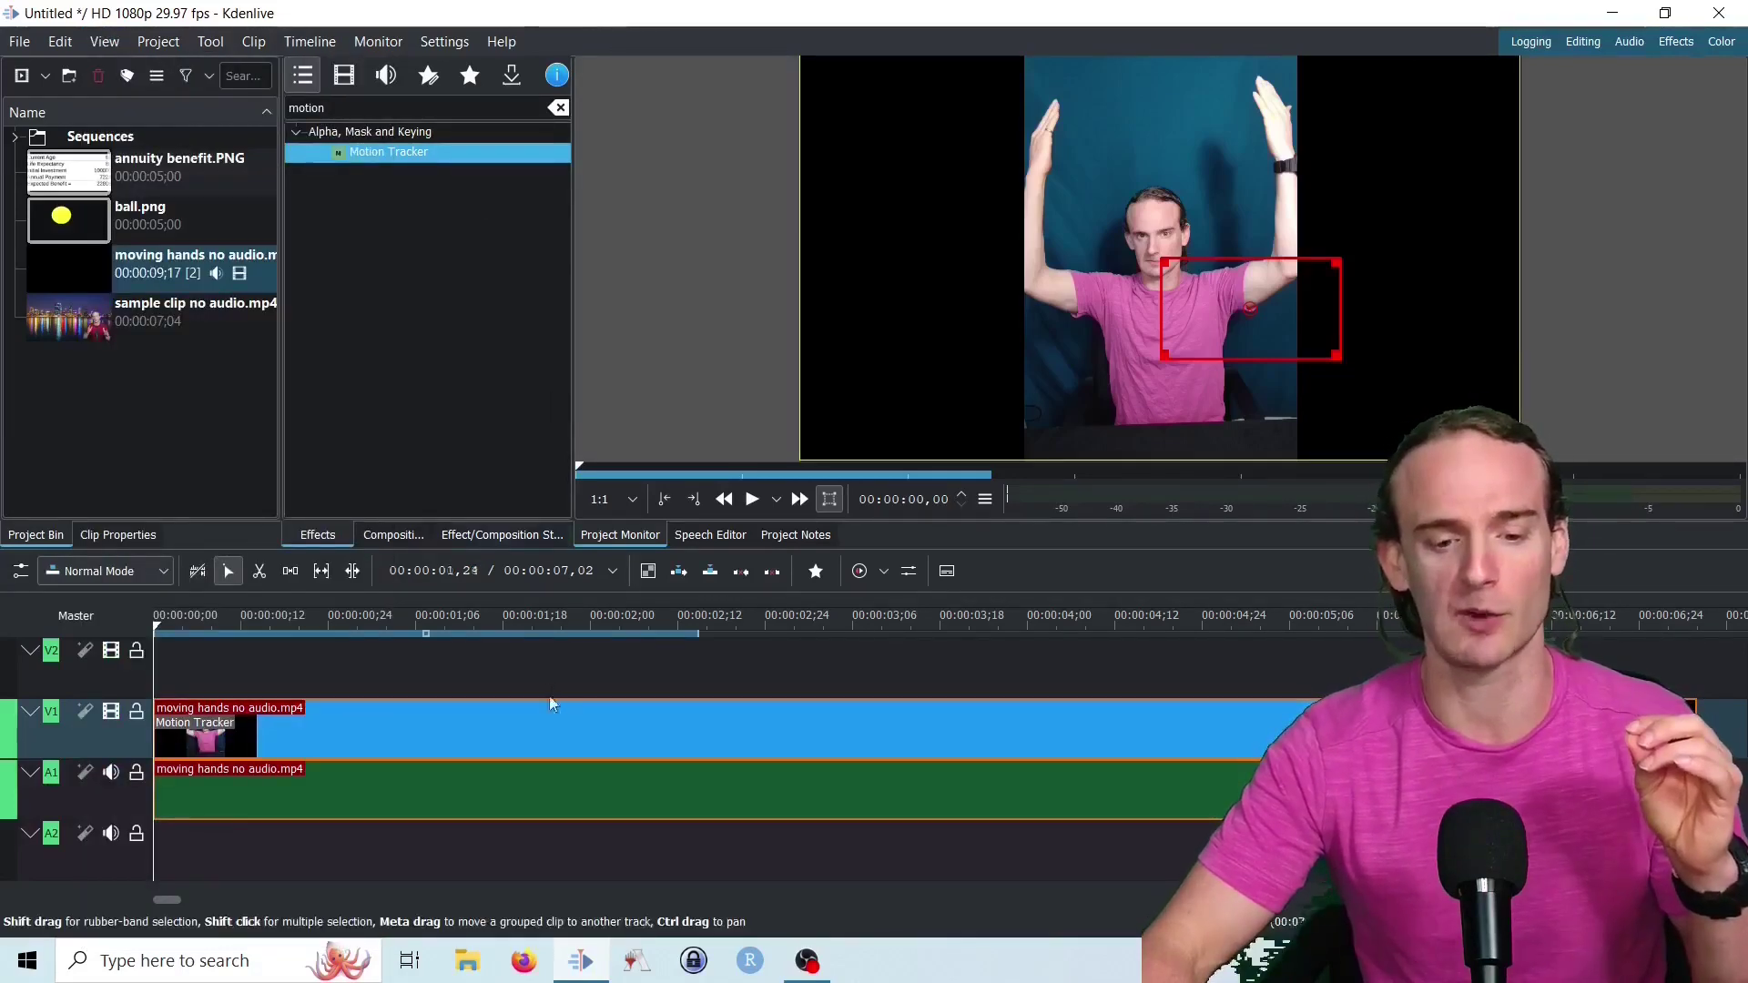
left_click(553, 724)
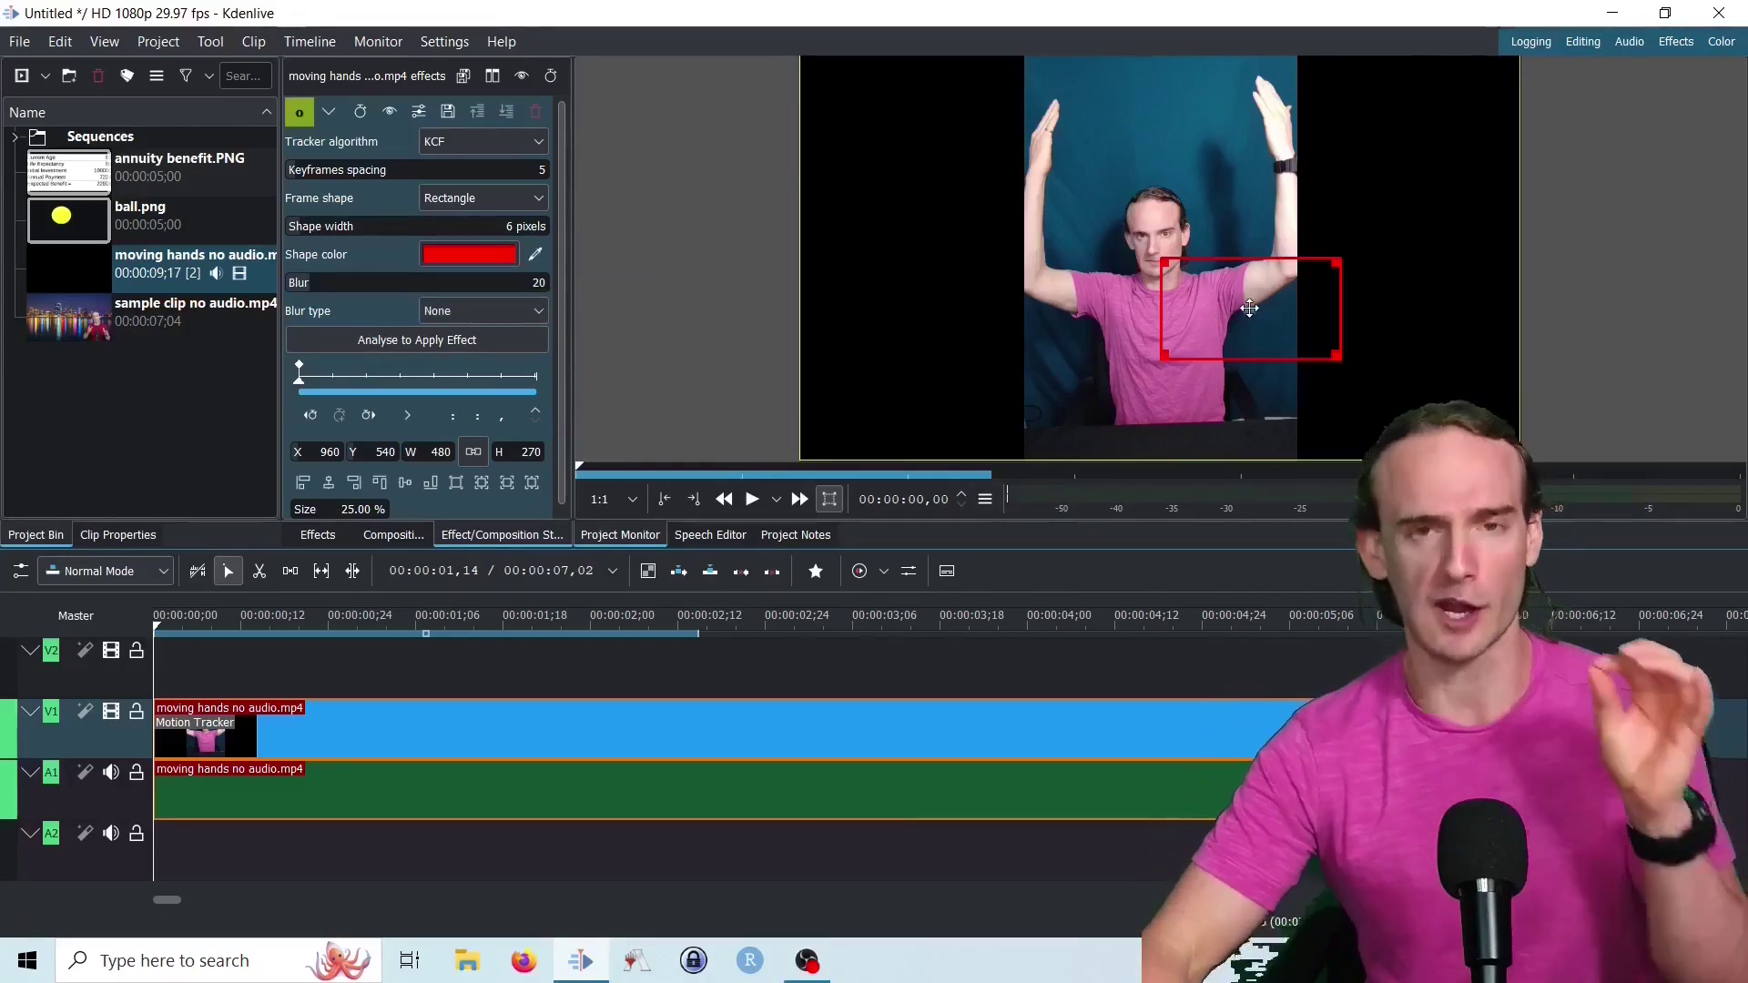
left_click_drag(1250, 309, 1101, 119)
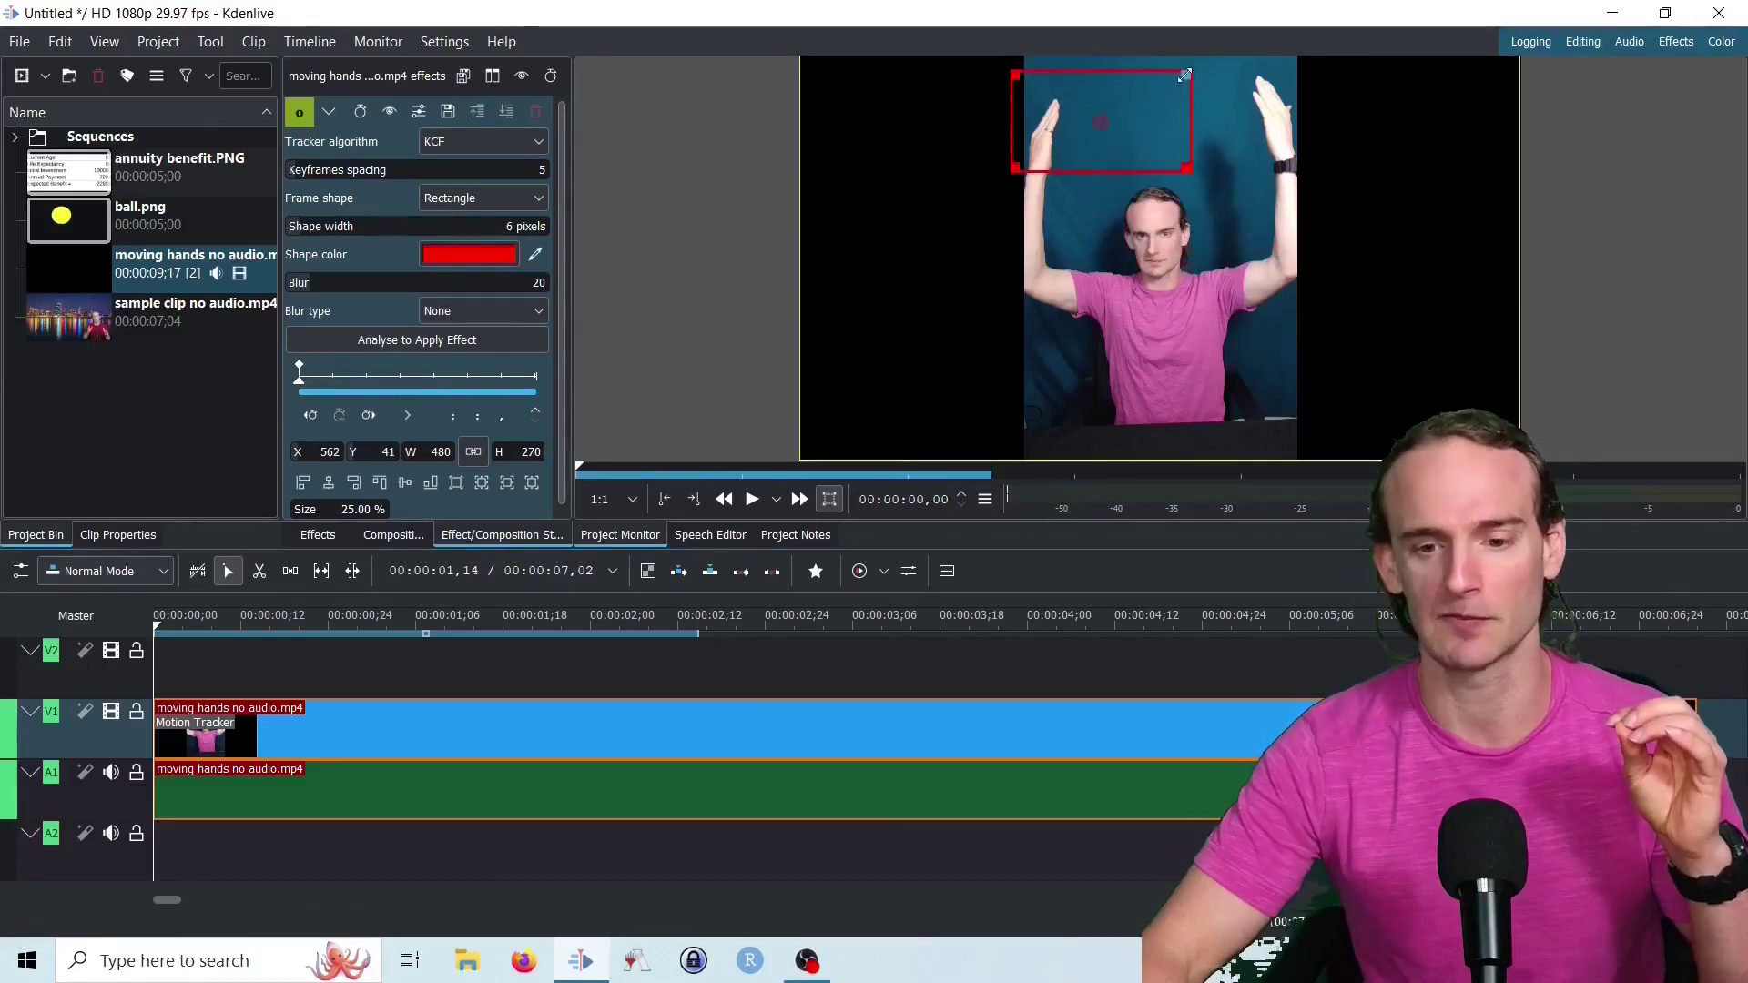
Resize the tracking box tightly around the raised hand to X 596, Y 111, 137×200
left_click_drag(1187, 73, 1035, 107)
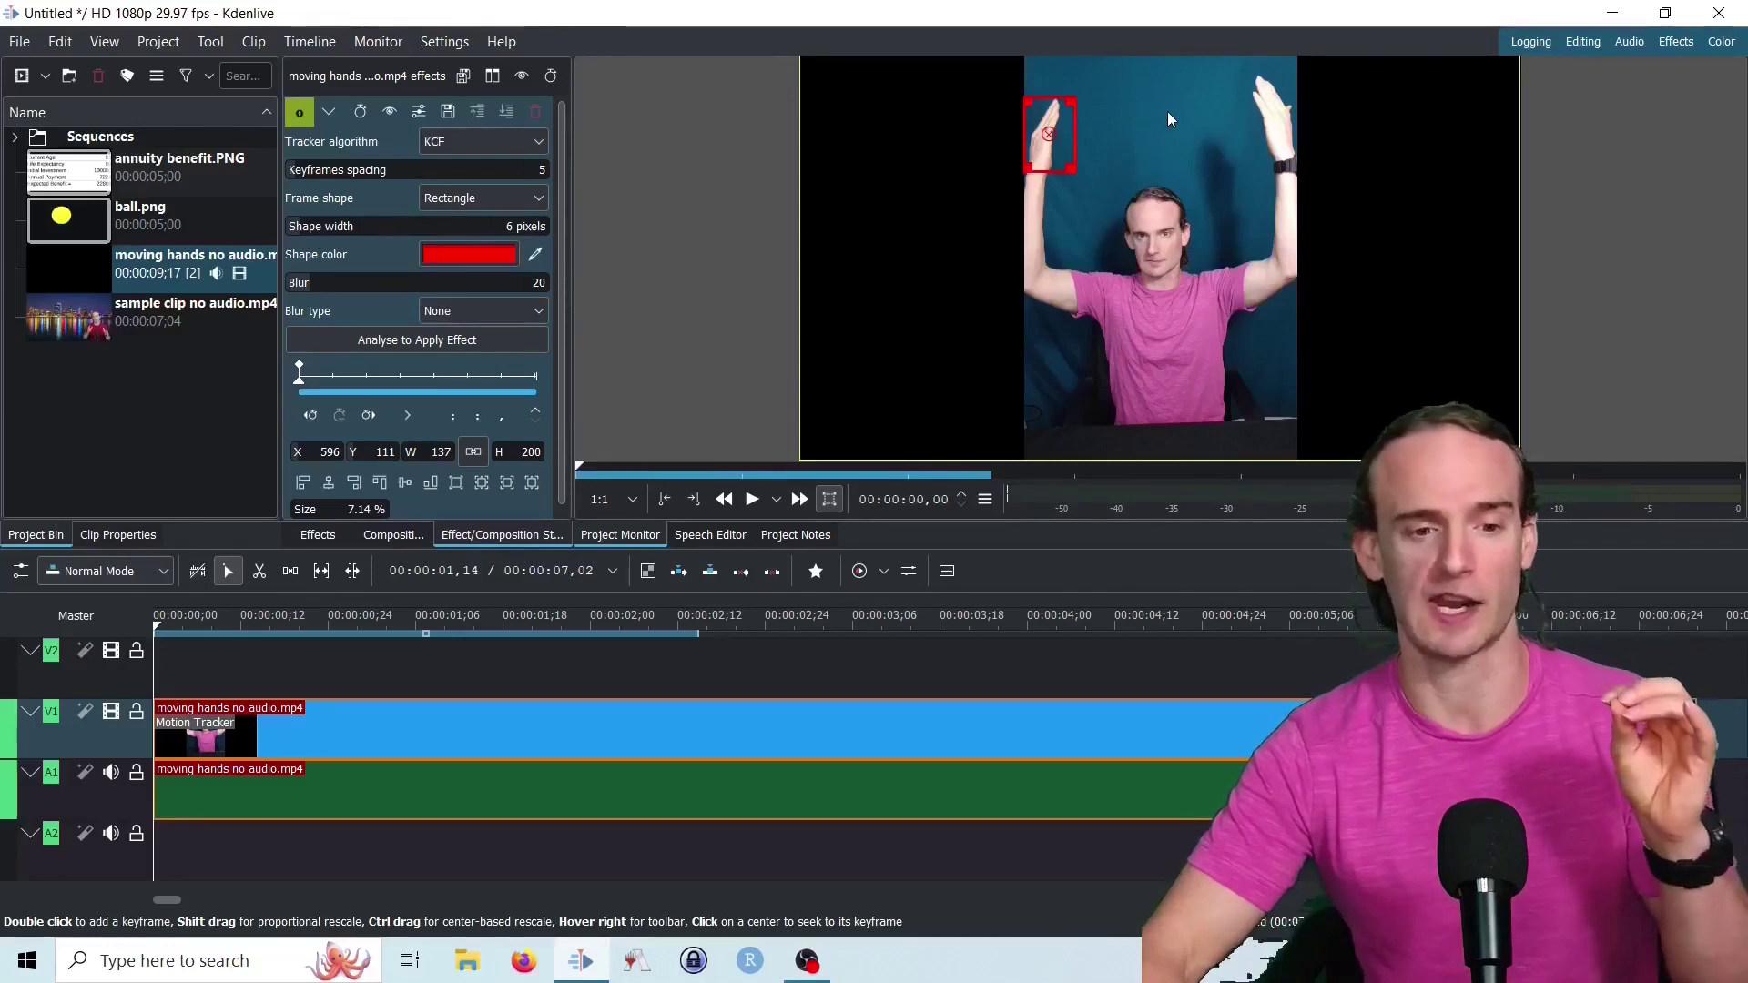
Switch the tracker algorithm to MedianFlow and set keyframe spacing to 2
left_click(533, 146)
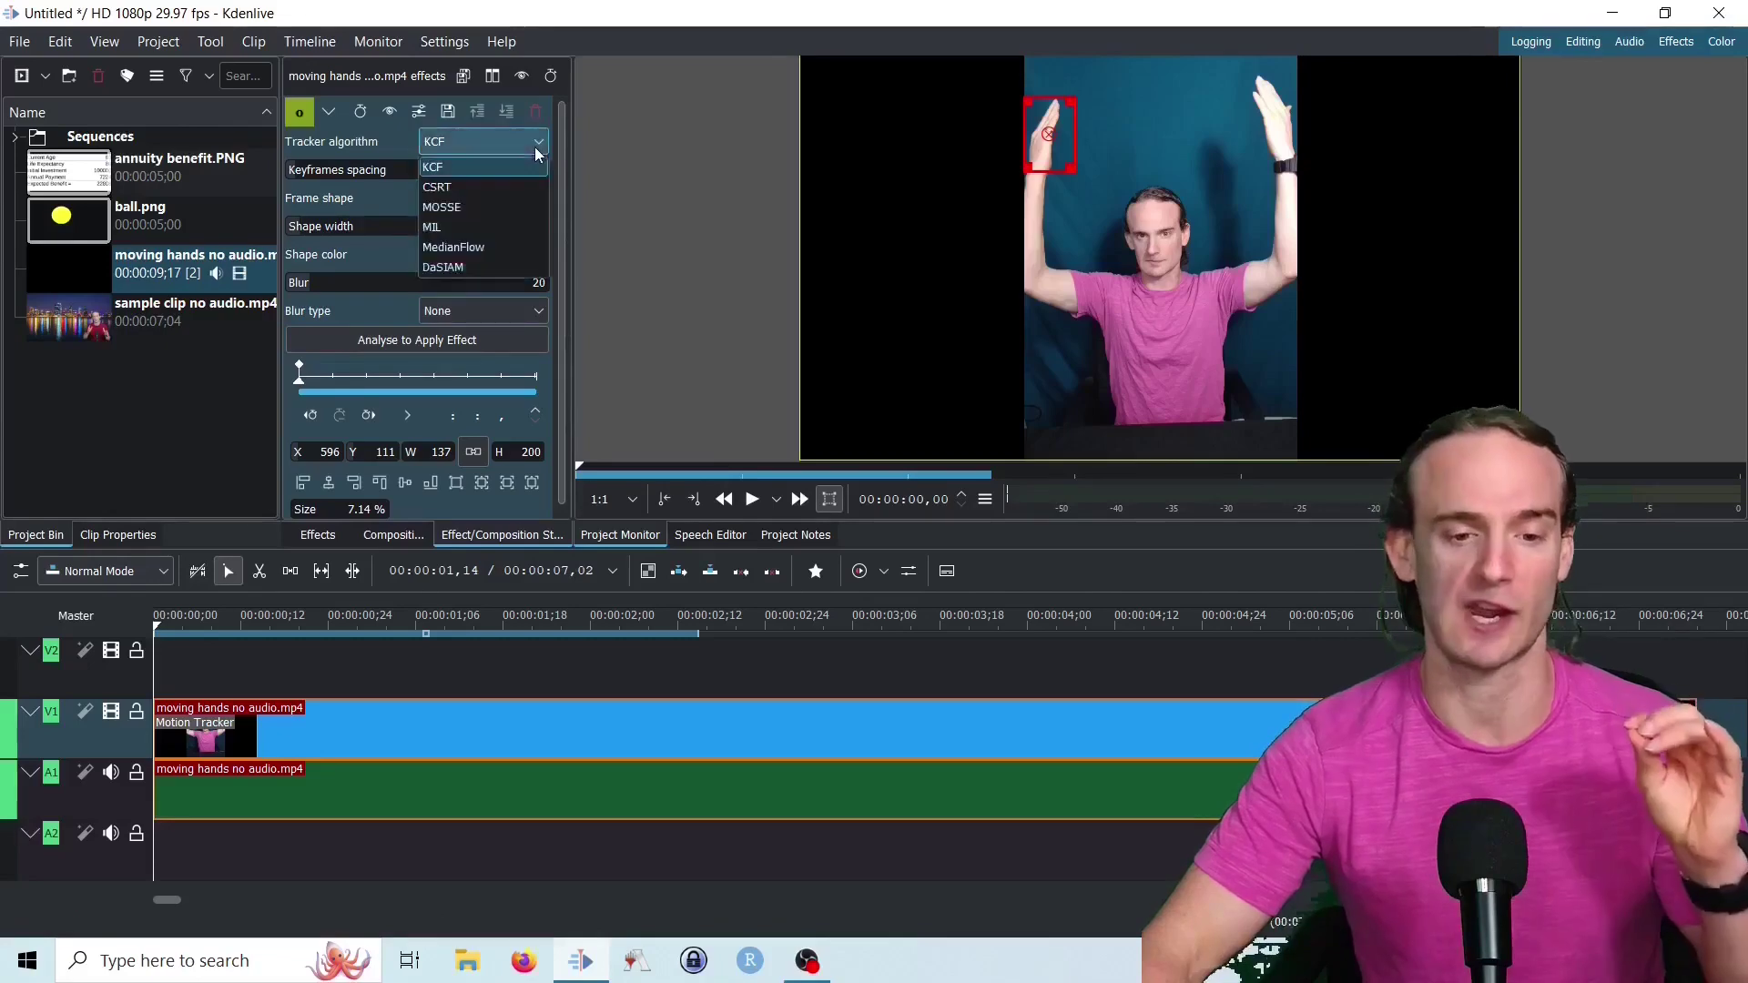
left_click(485, 246)
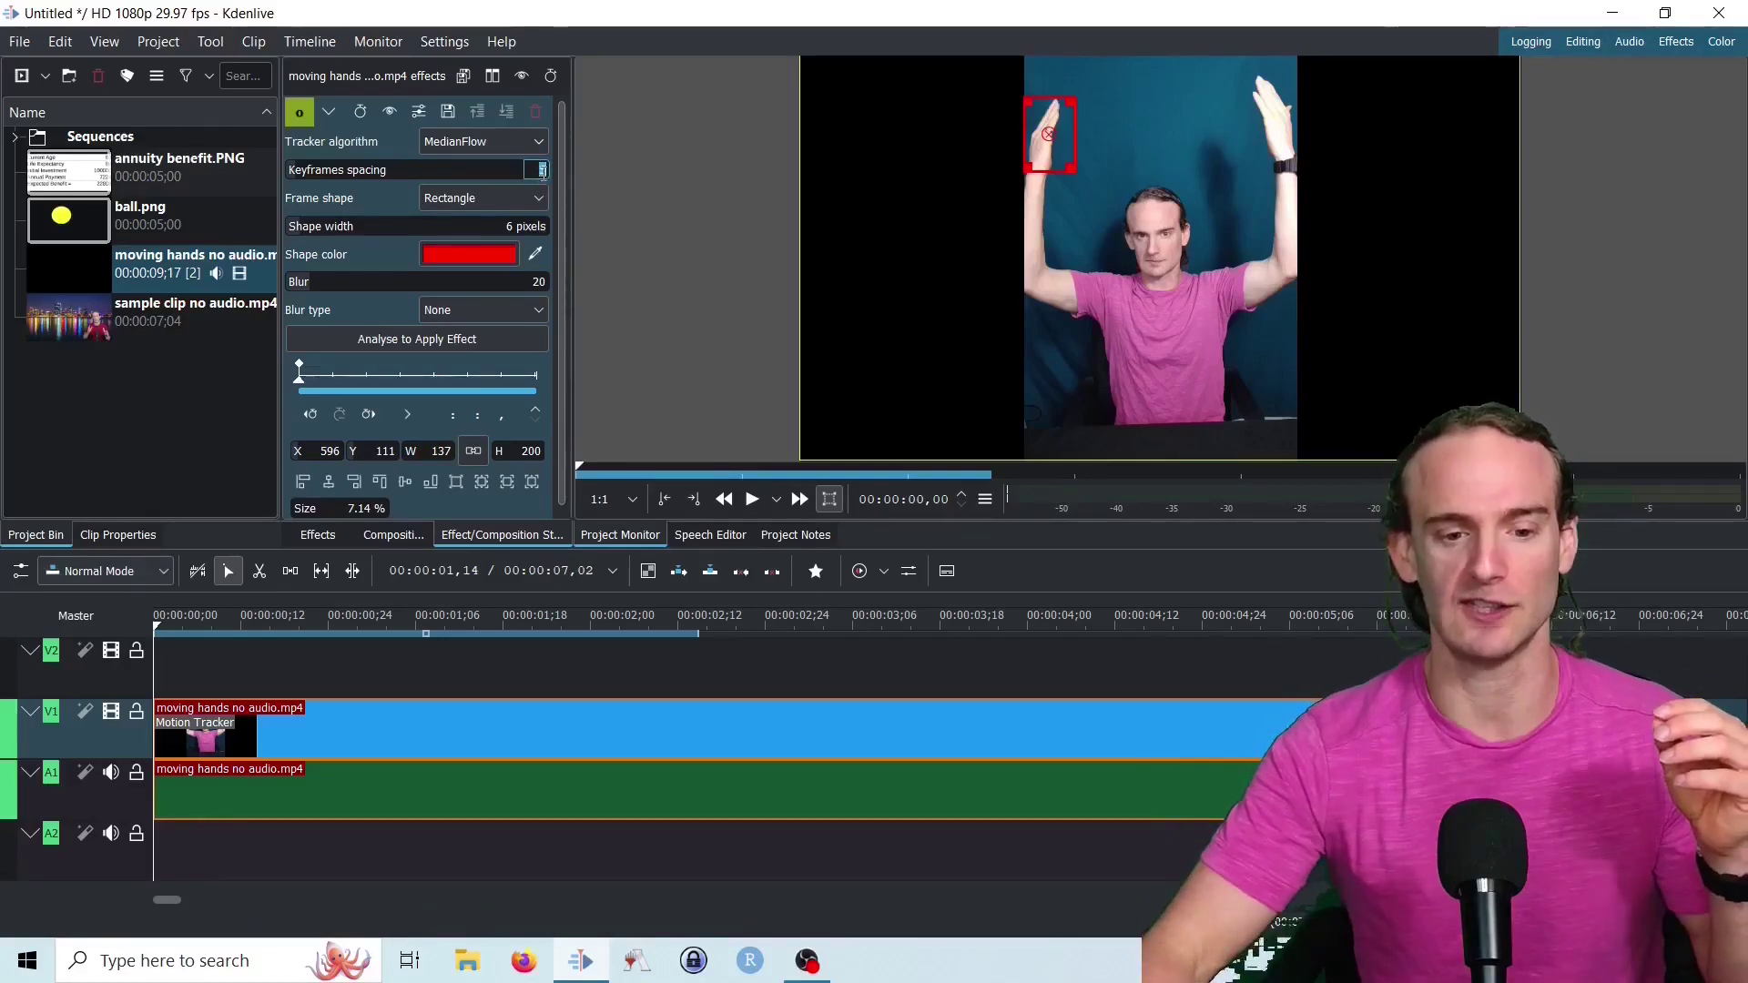
type("2")
key("Return")
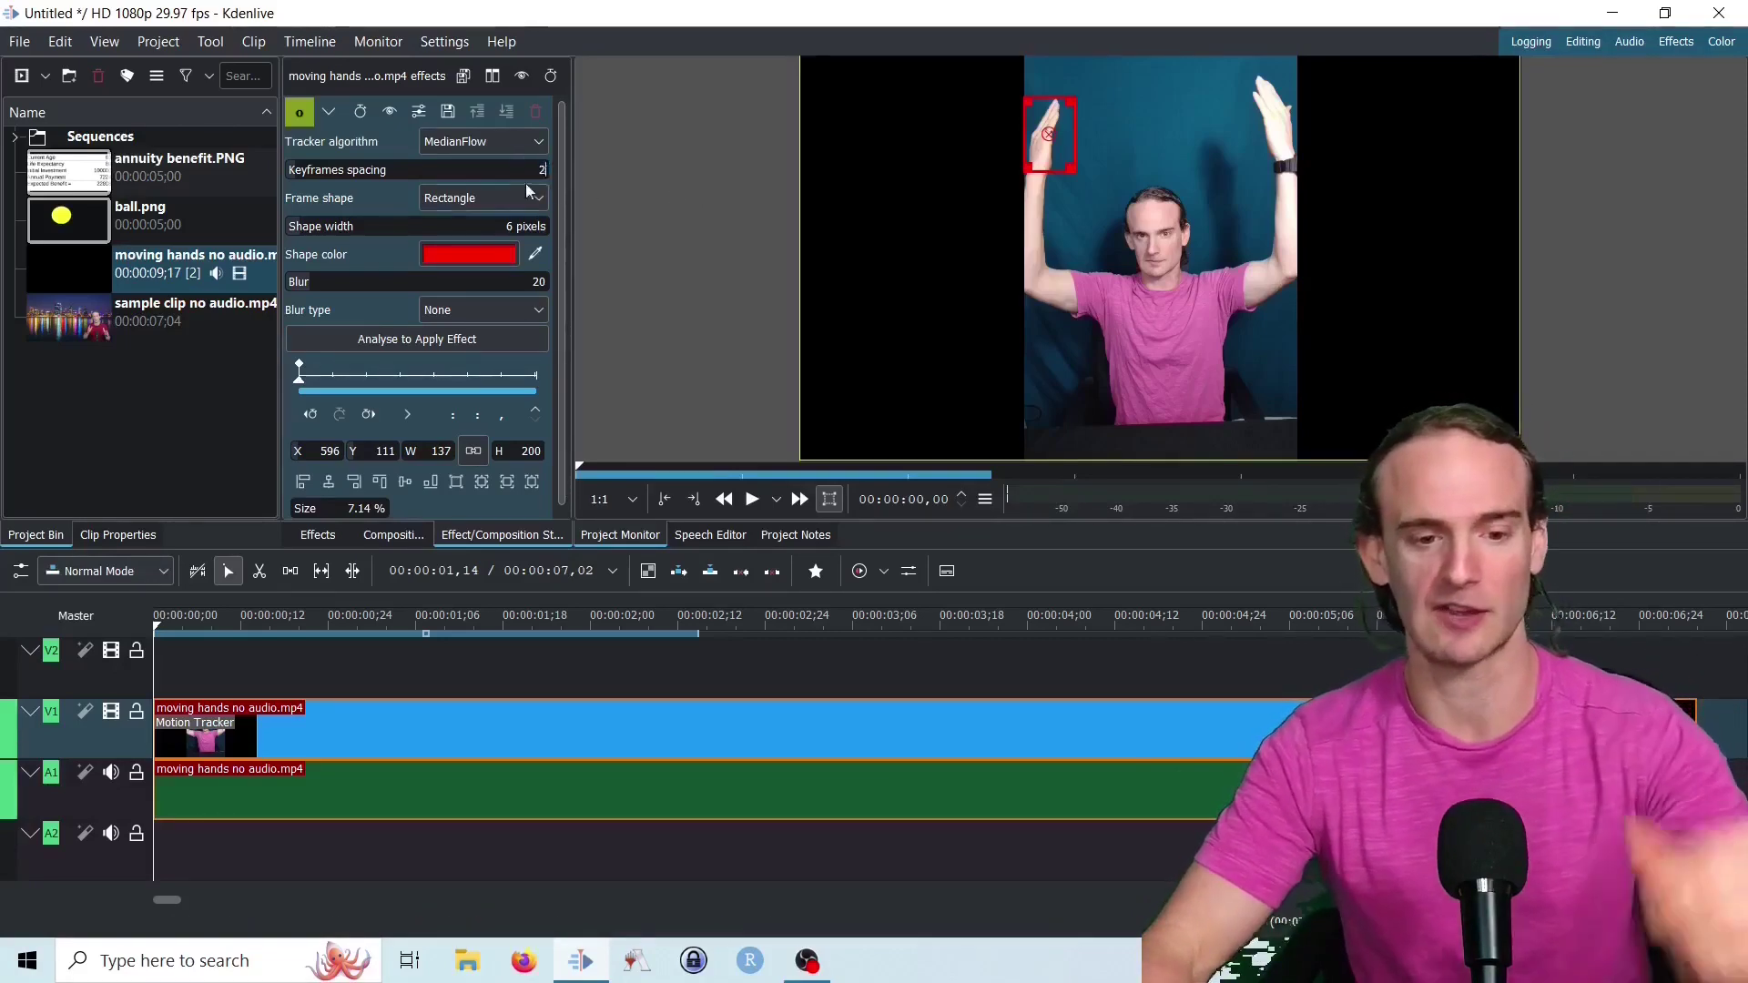
Set the tracking frame shape to Ellipse and start the tracking analysis on the clip
left_click(461, 198)
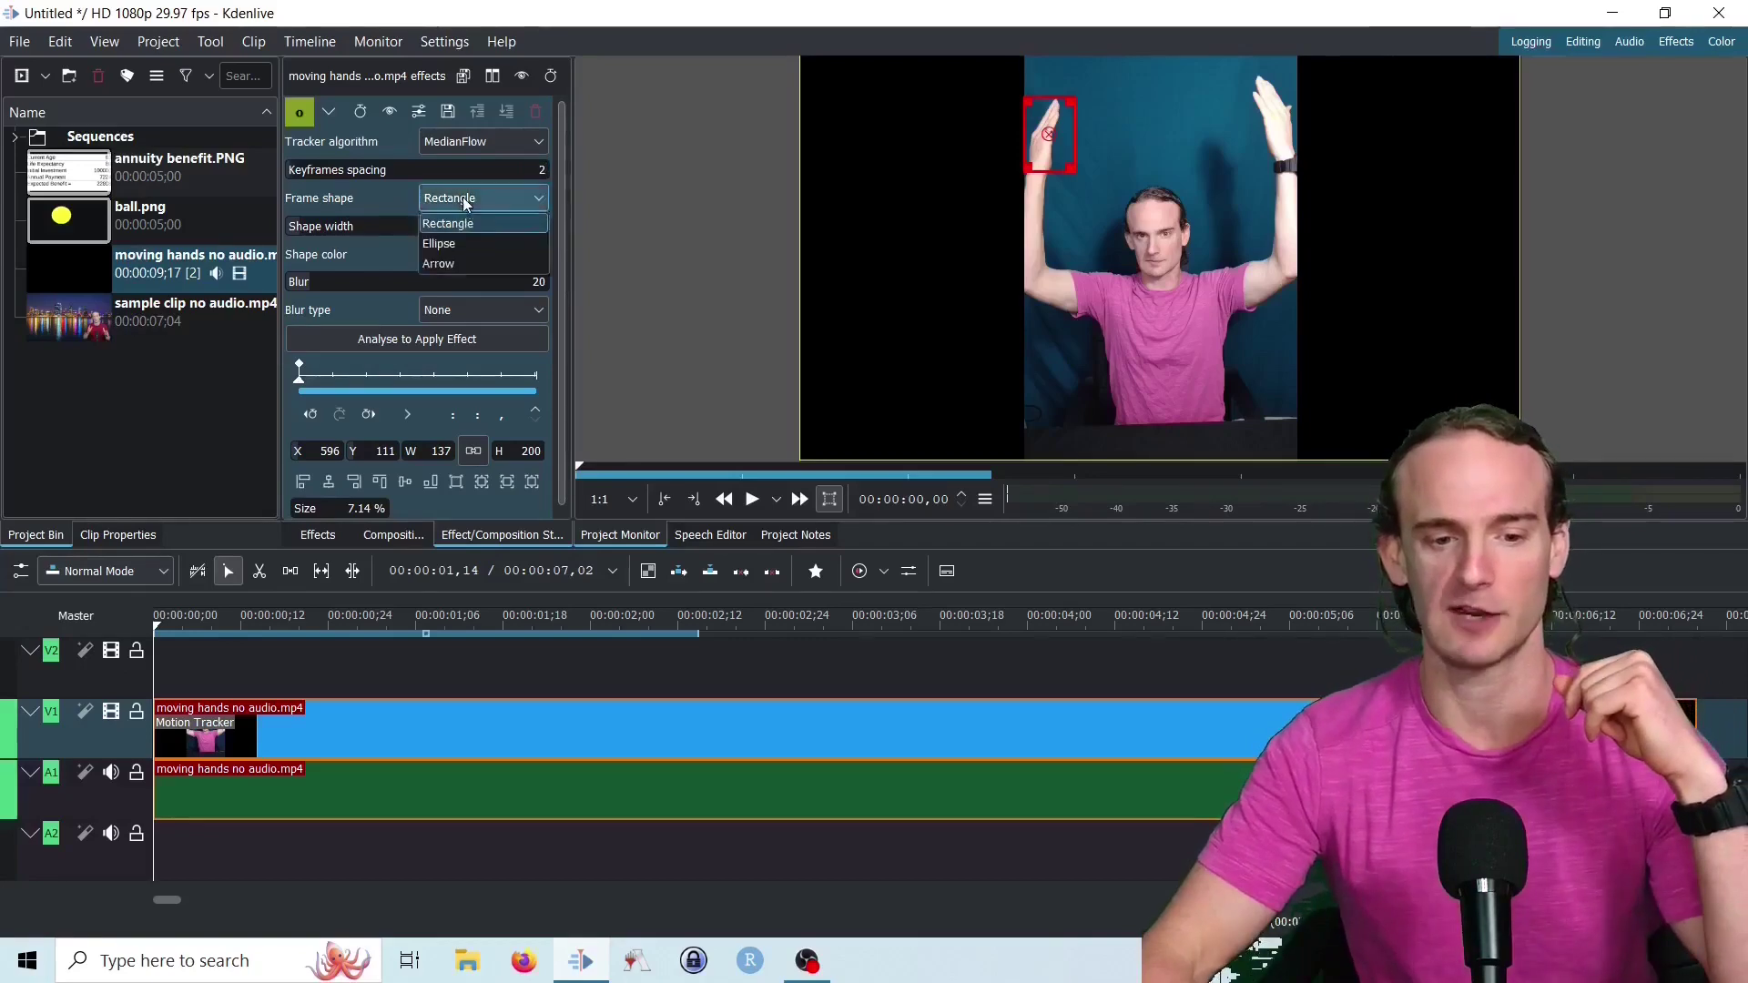
left_click(465, 244)
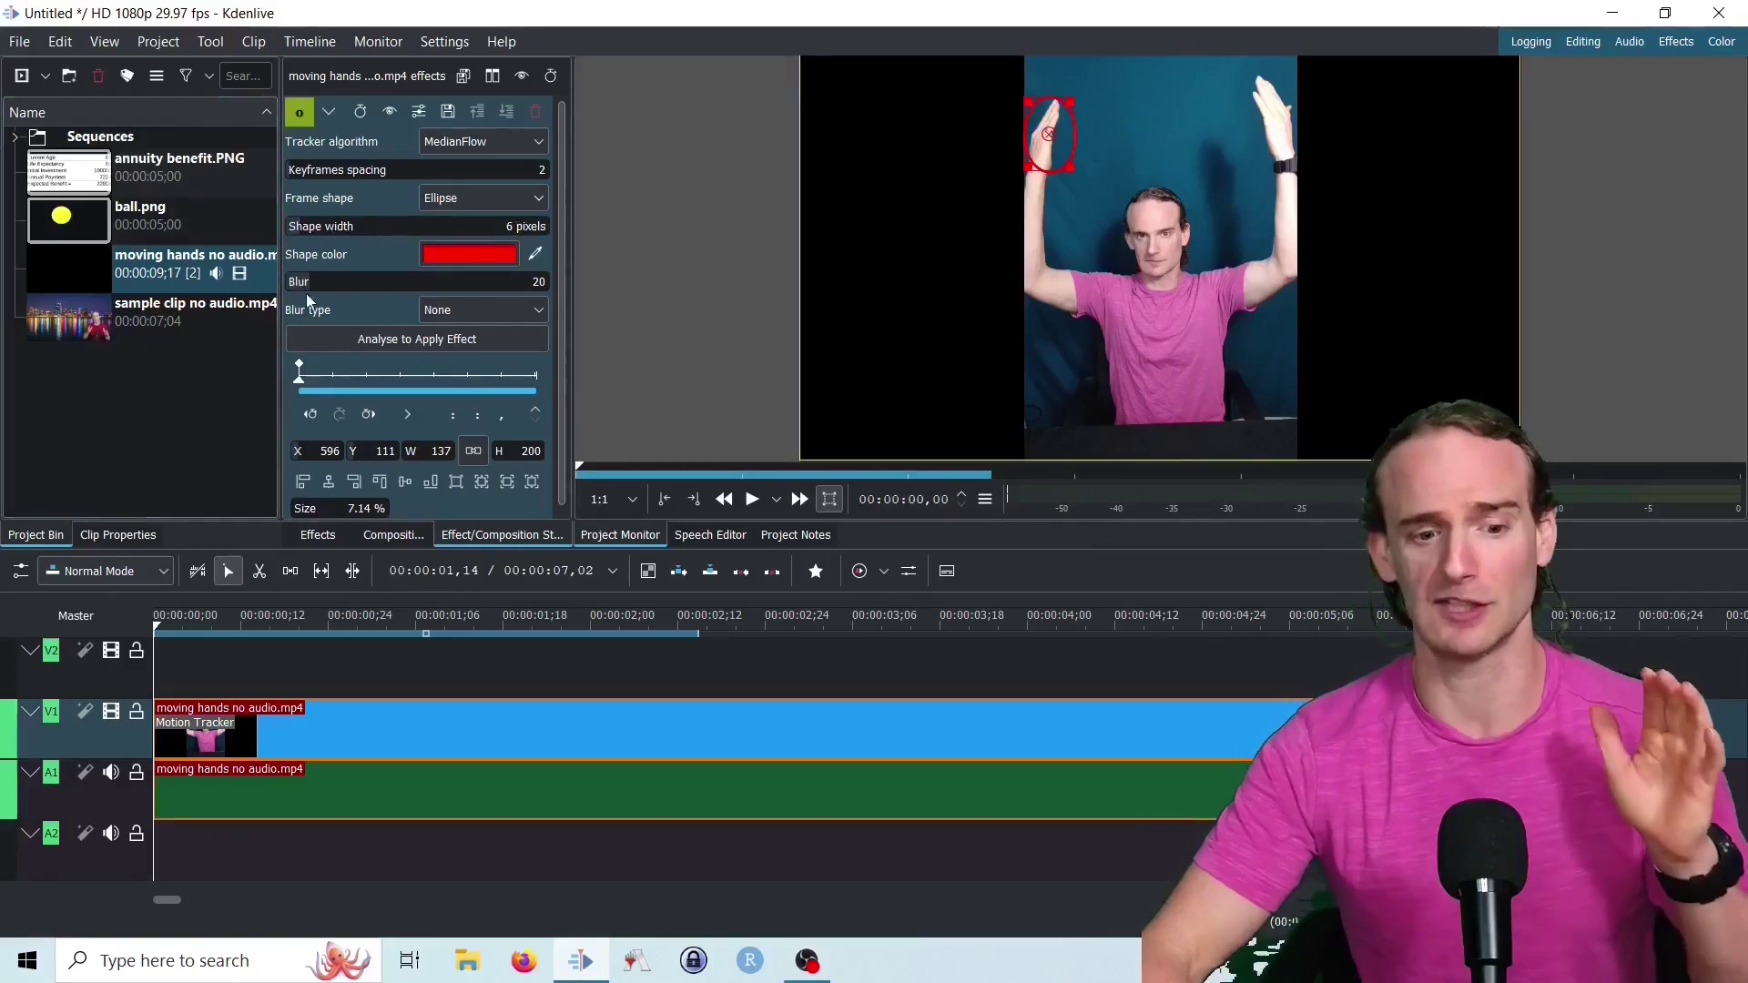
left_click(362, 346)
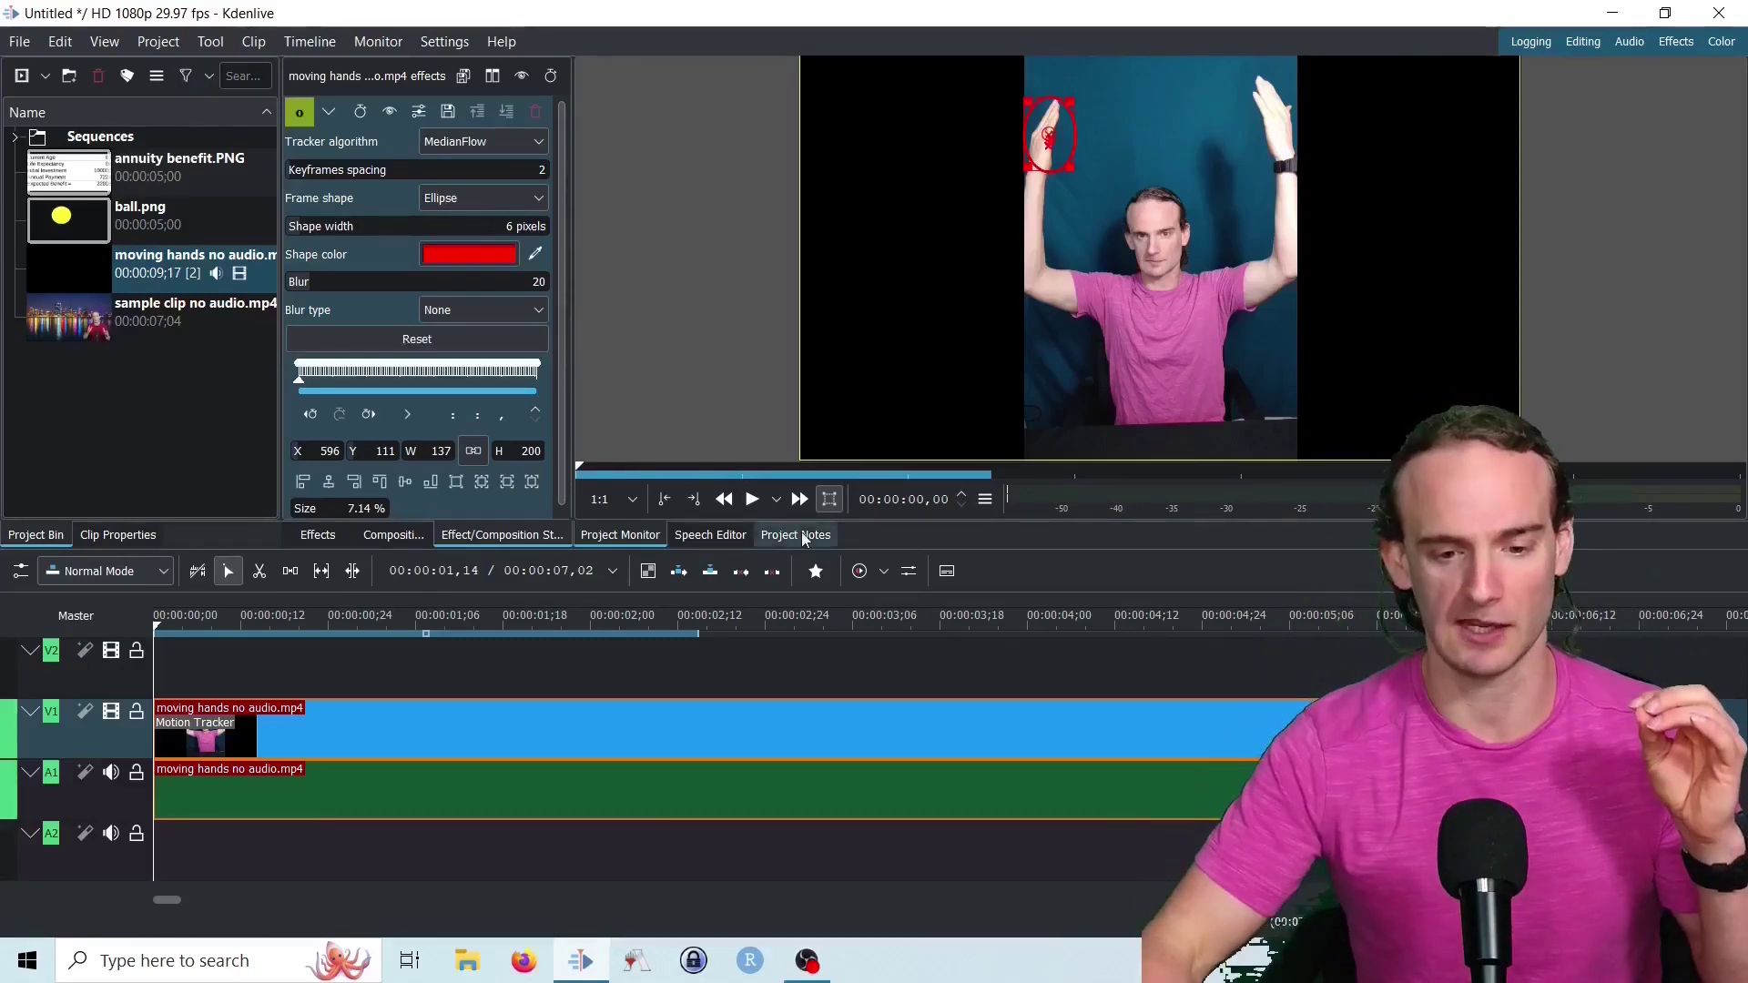
Drag the splitter above the timeline down to enlarge the preview monitor
left_click_drag(832, 556, 779, 658)
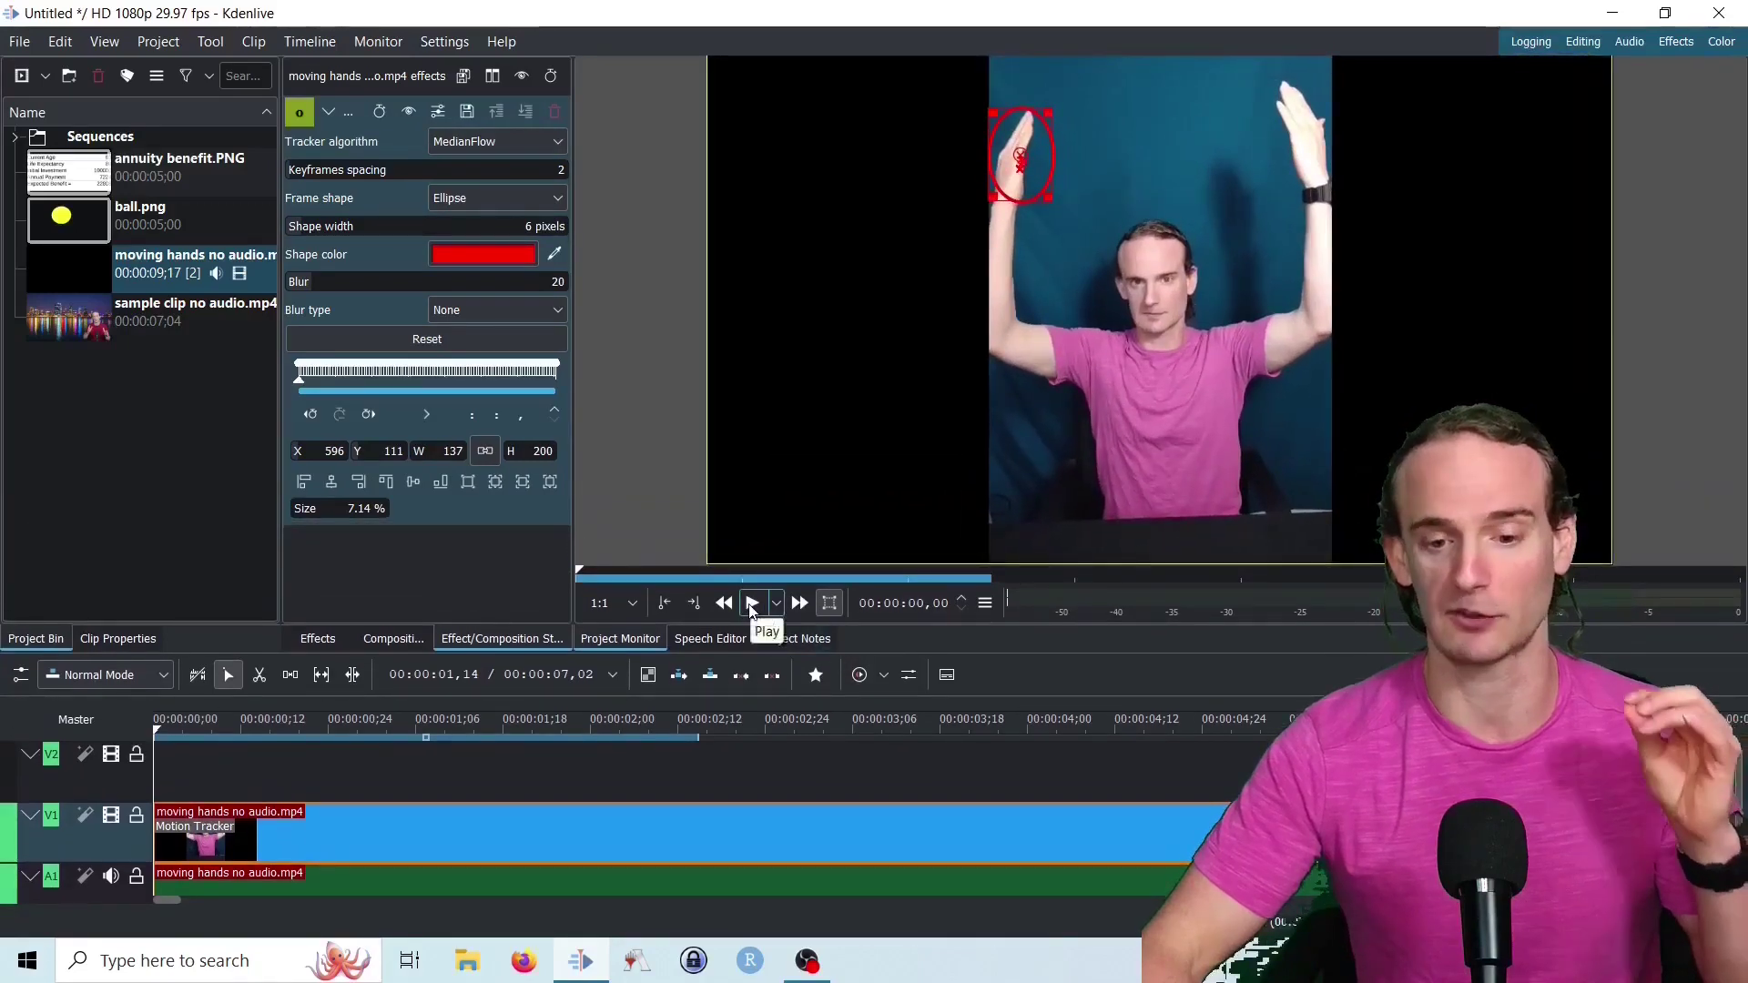
Play and pause the clip to review the tracking, then drag the playhead back near the start
left_click(752, 604)
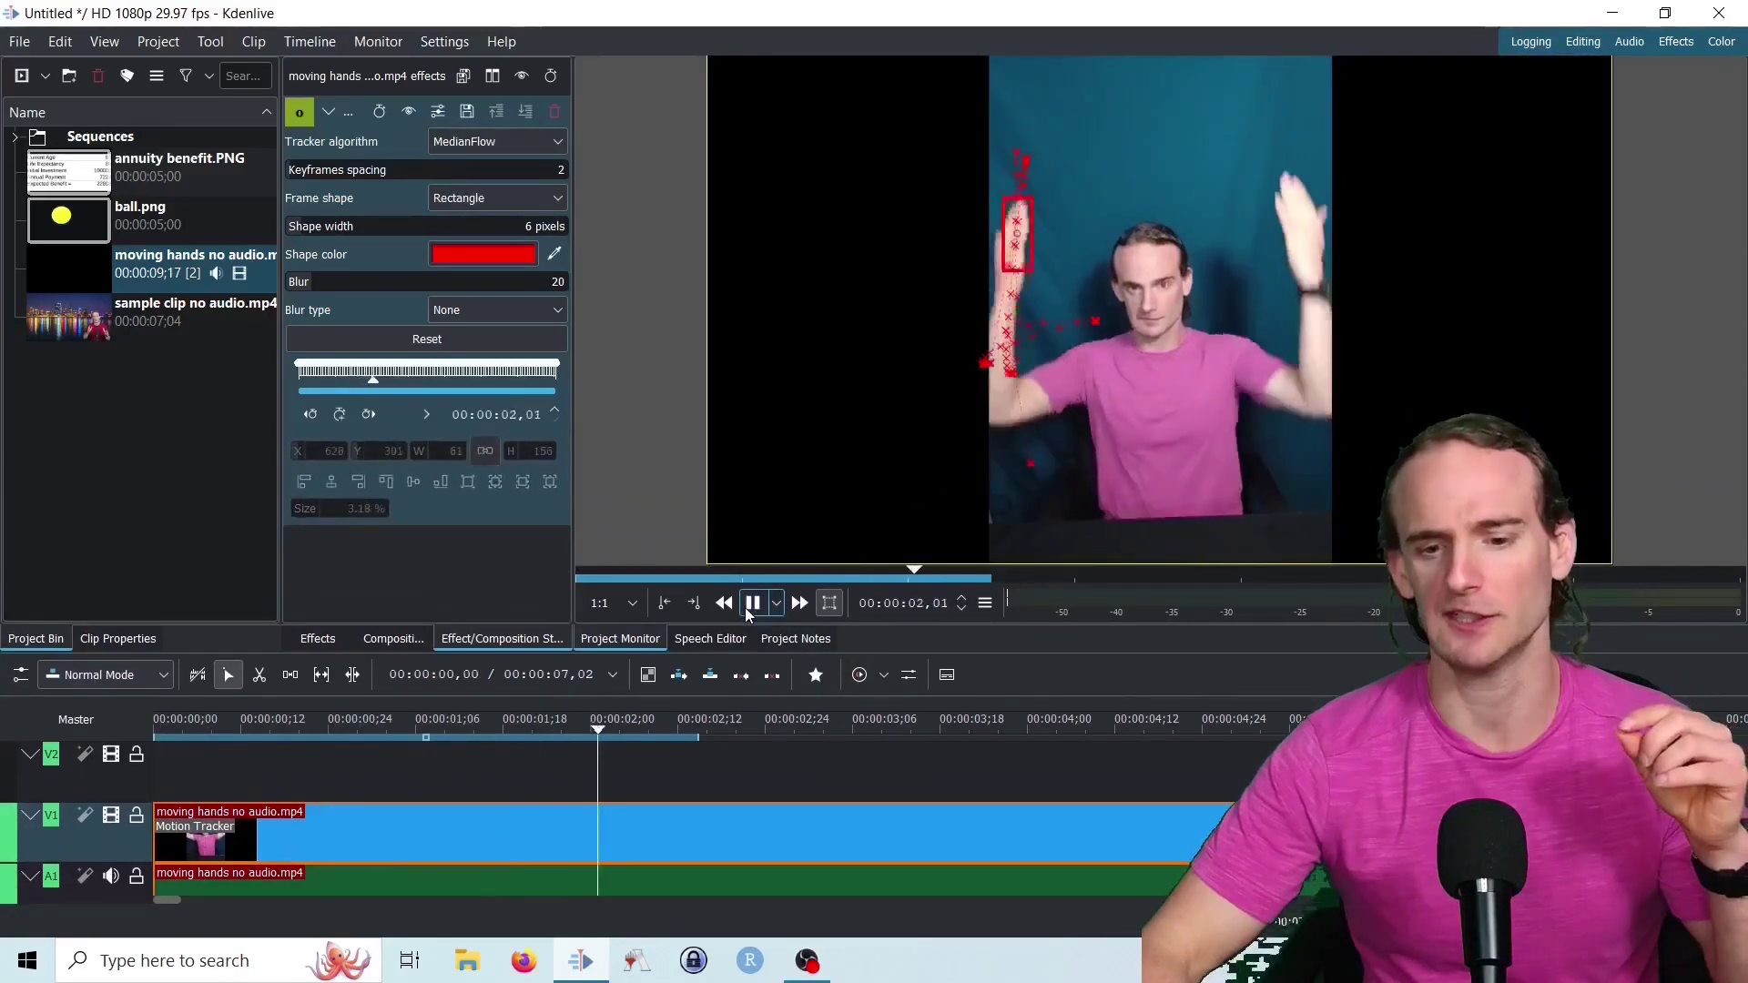
left_click(752, 602)
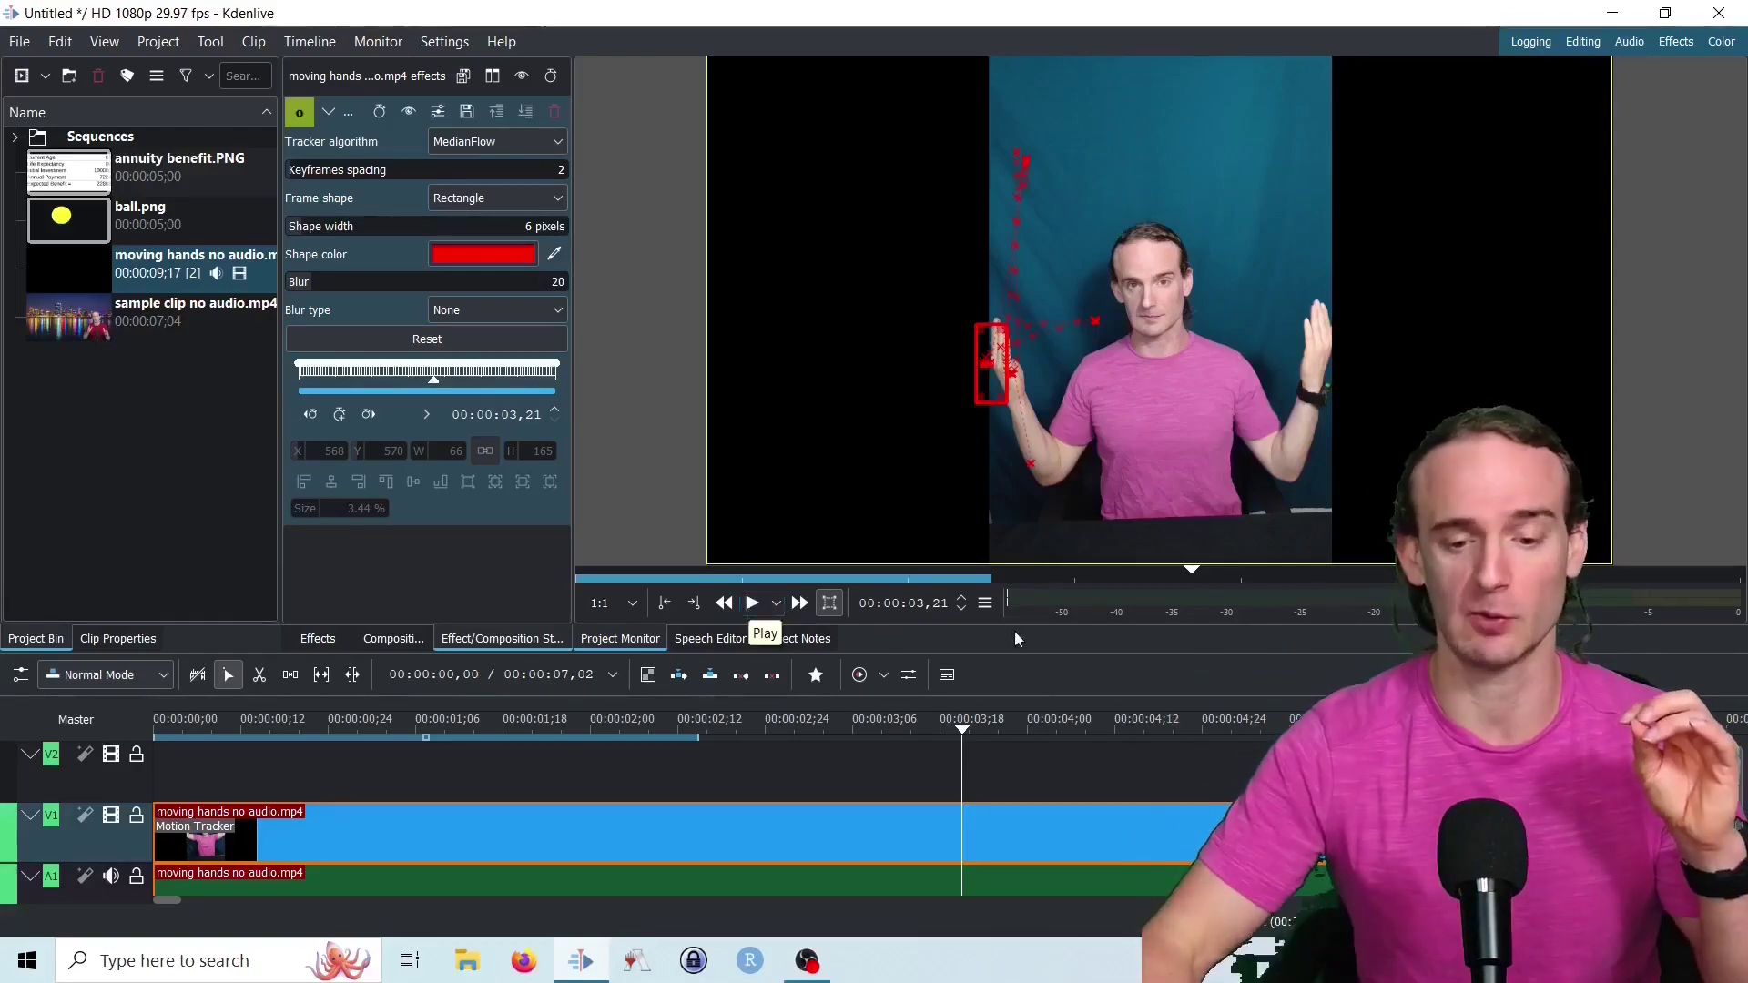
left_click_drag(961, 729, 154, 733)
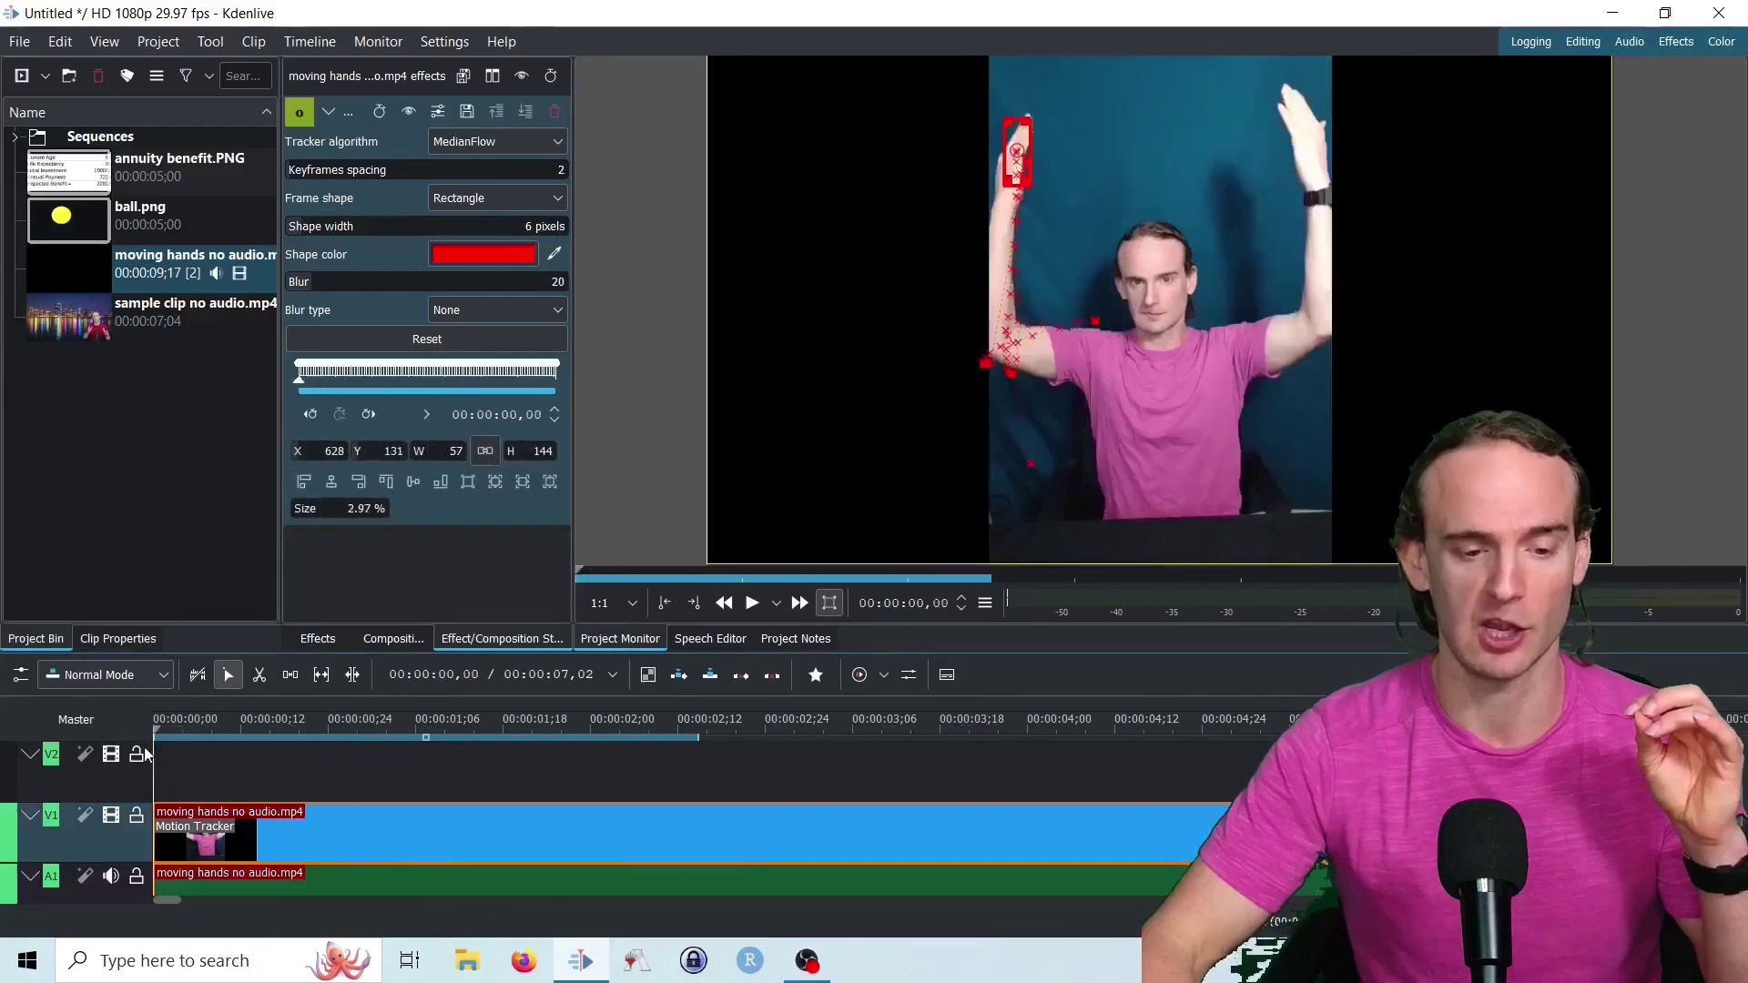
Reset the Motion Tracker's tracking data and set the blur type to Pixelate
left_click(445, 339)
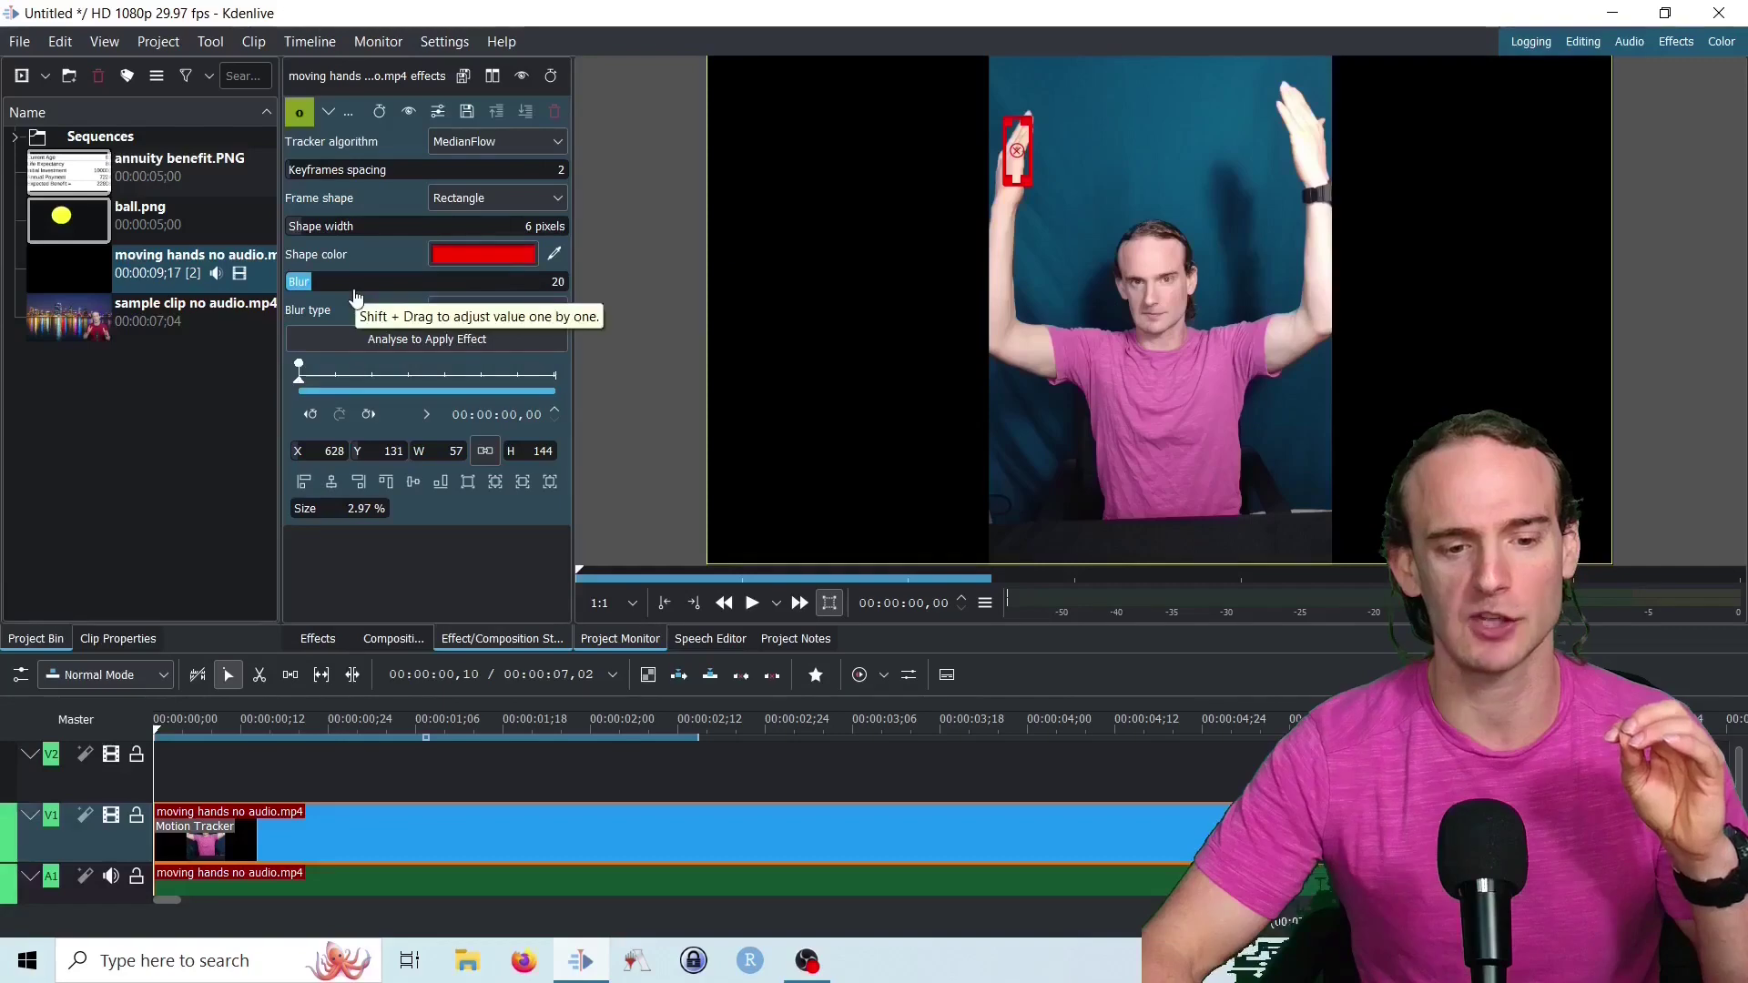
left_click(472, 311)
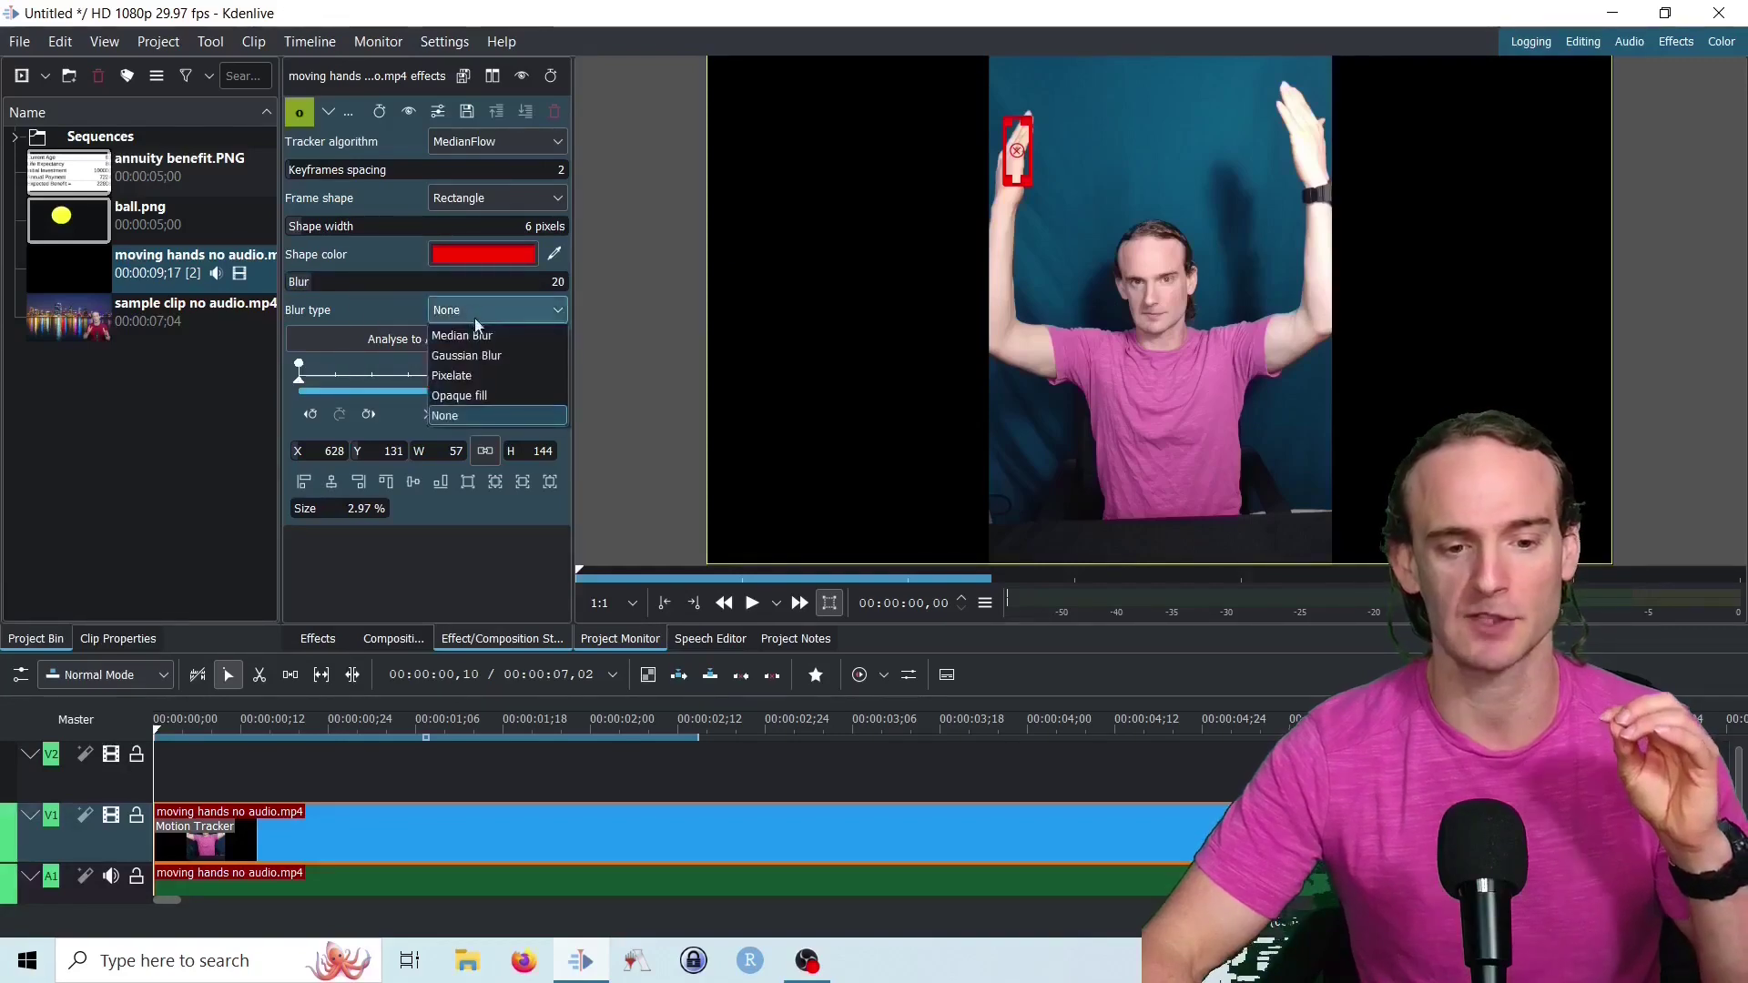
left_click(452, 375)
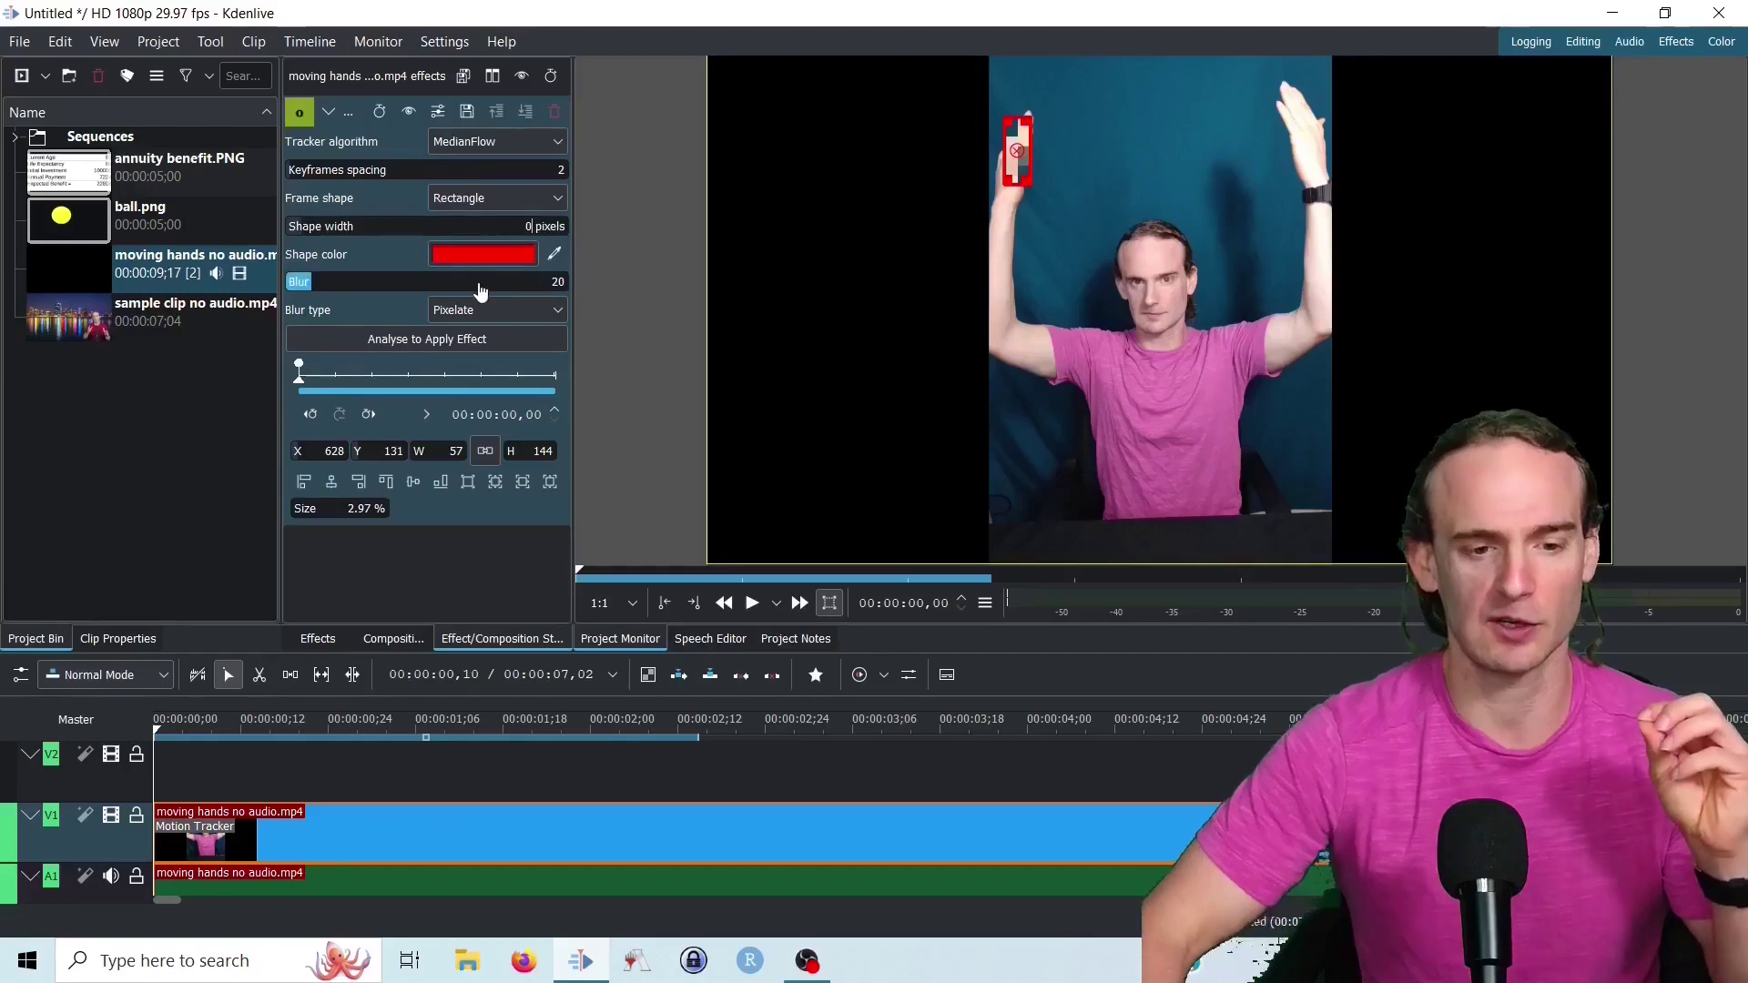
Drag the Blur slider up, then back down, settling the pixelation amount at 16
left_click_drag(305, 289, 565, 285)
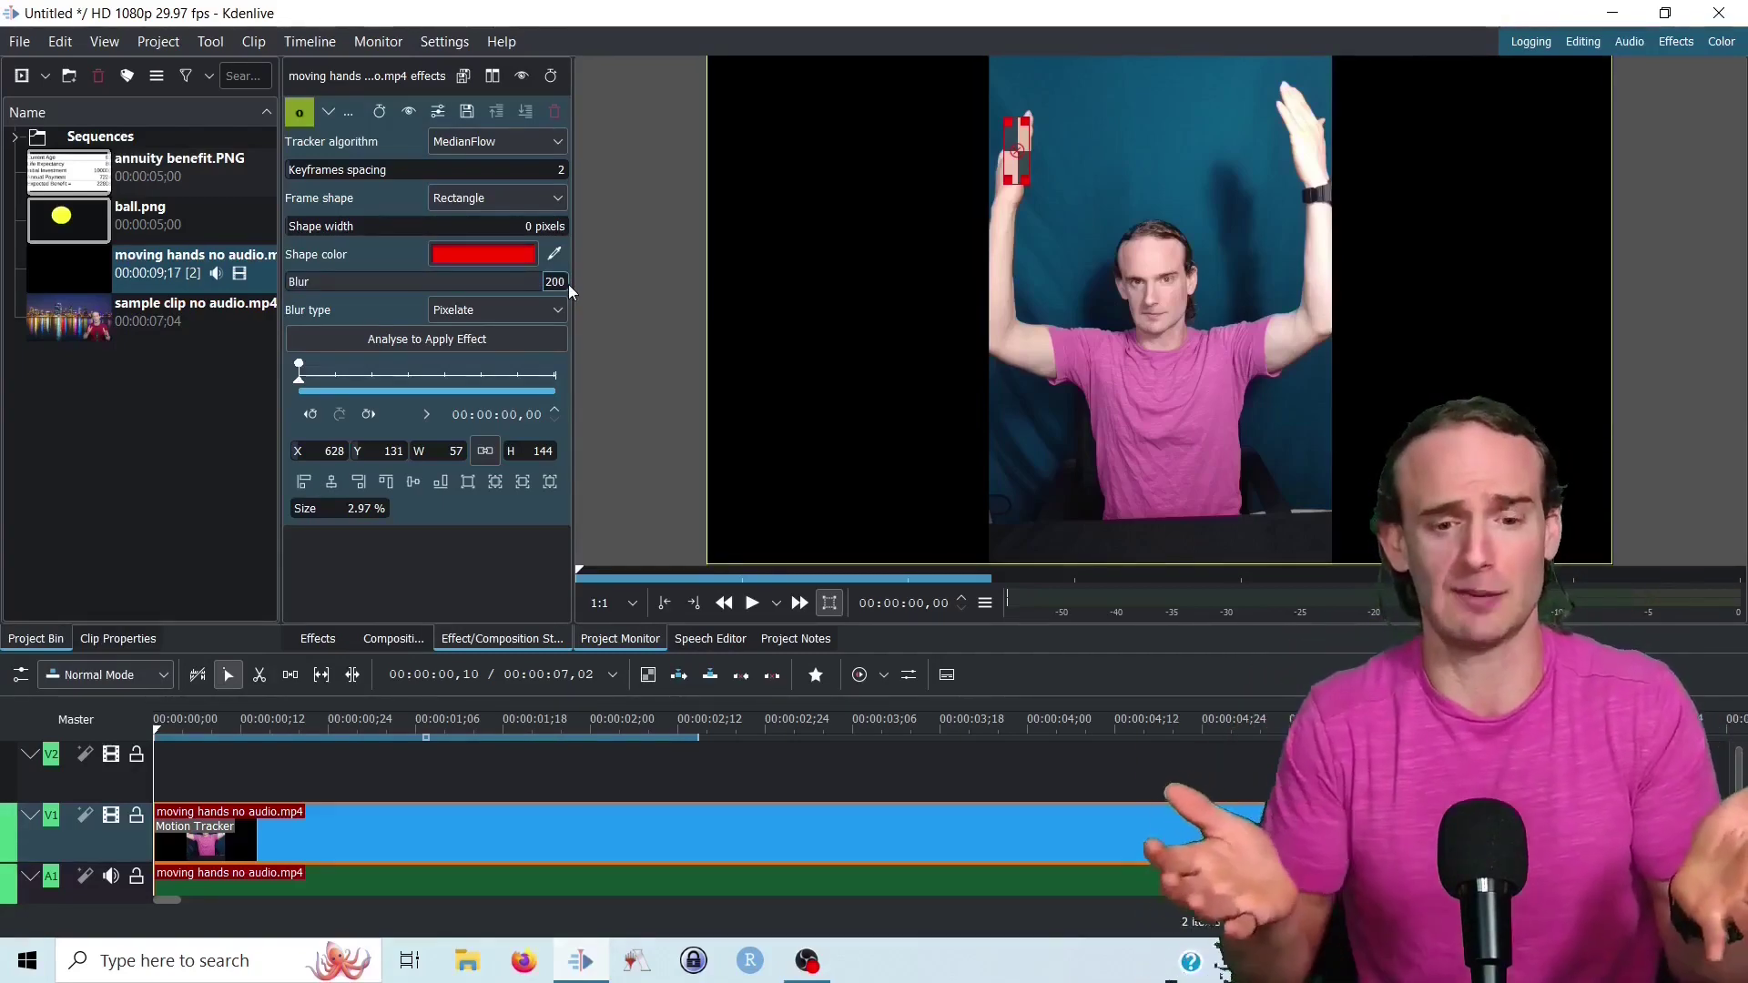
left_click_drag(551, 285, 295, 291)
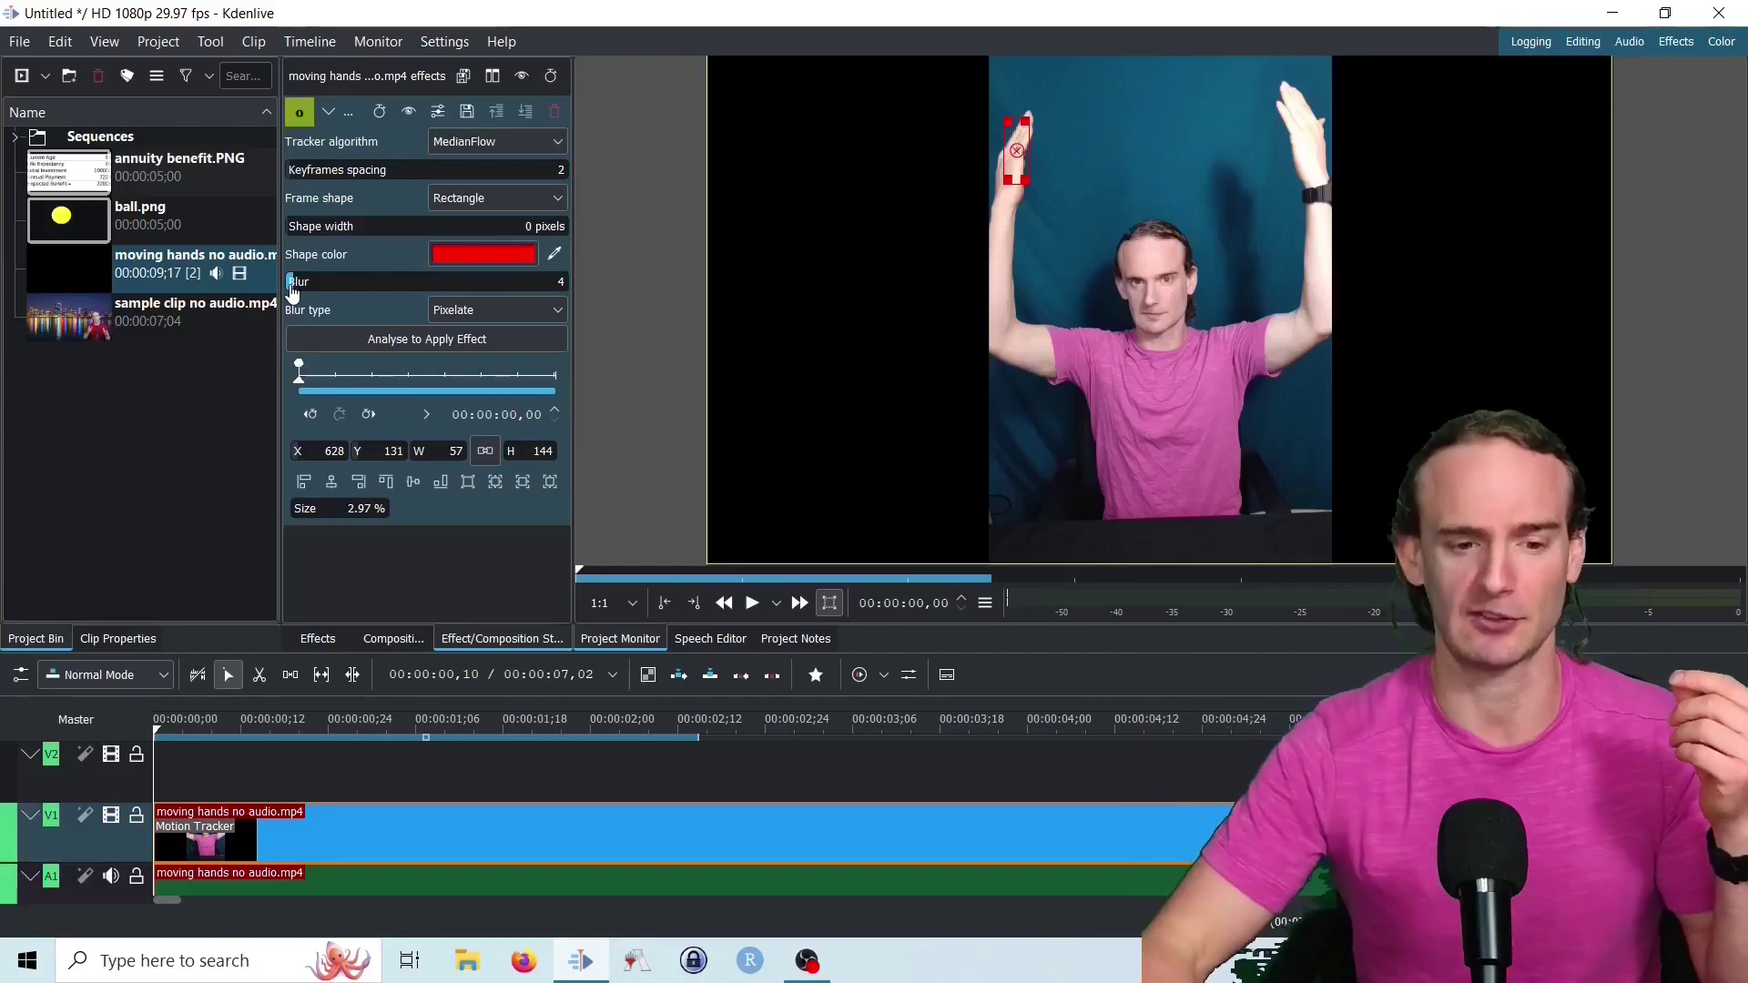
left_click_drag(292, 289, 308, 290)
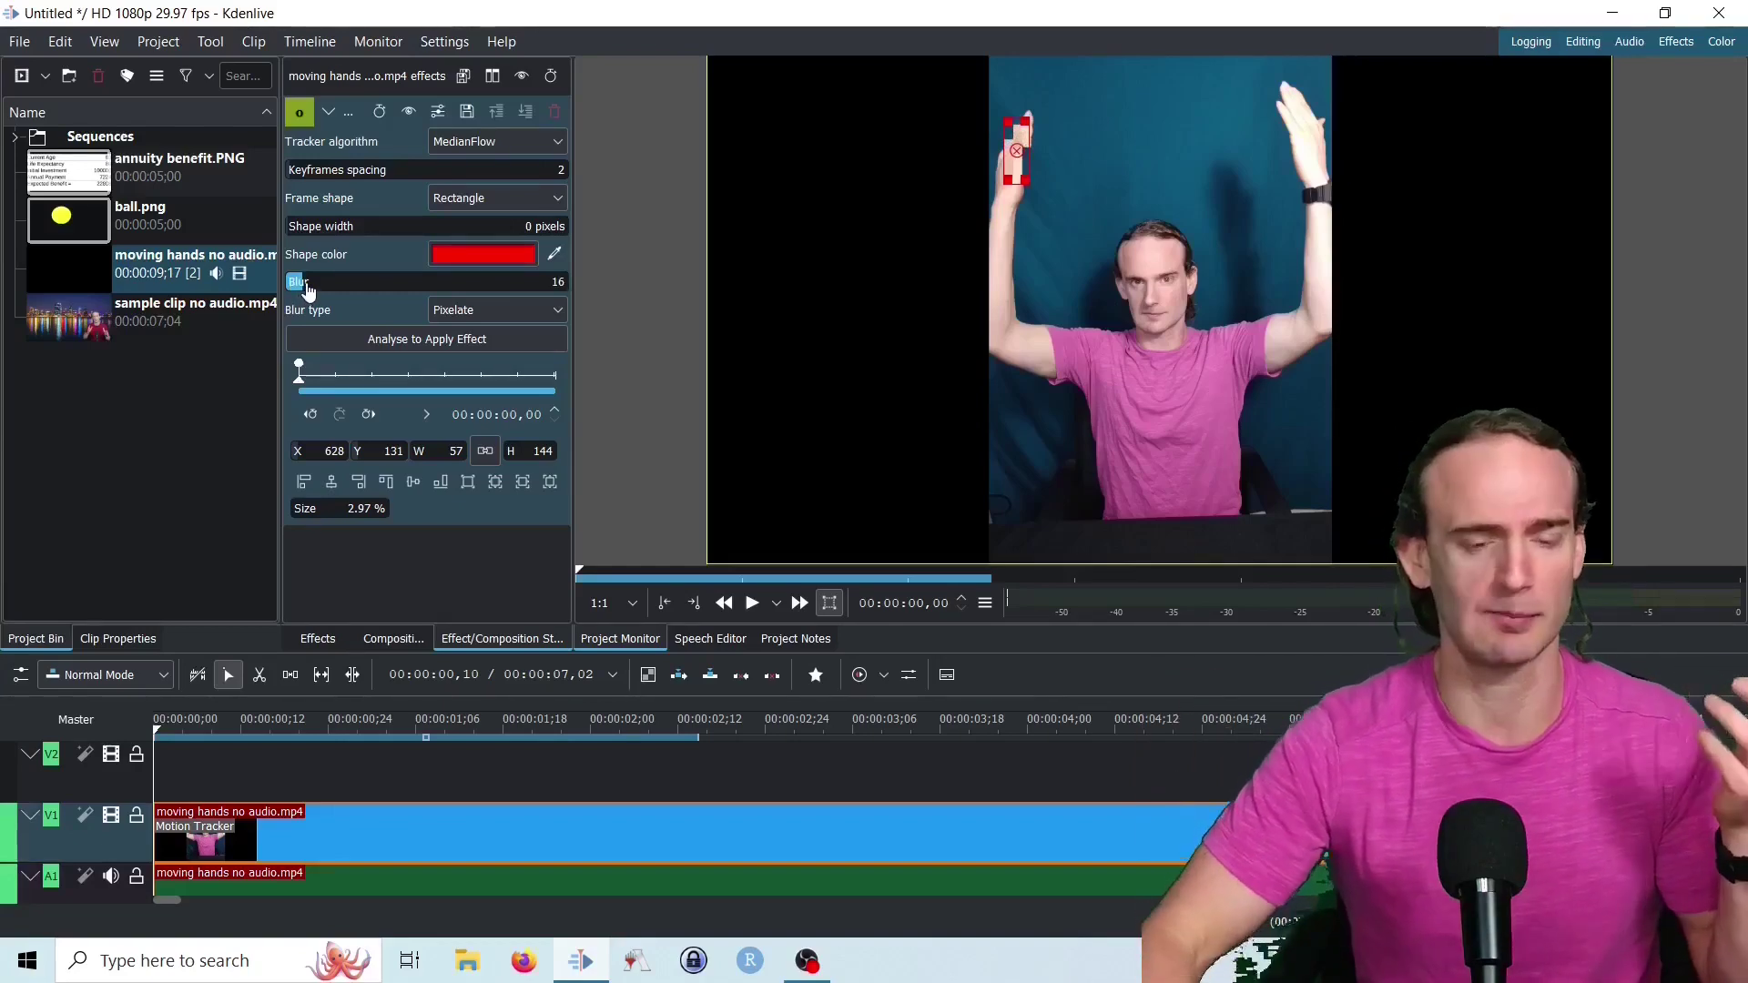
Analyse the clip, play it to confirm the pixelated box follows the hand, then rewind to the start
left_click(395, 338)
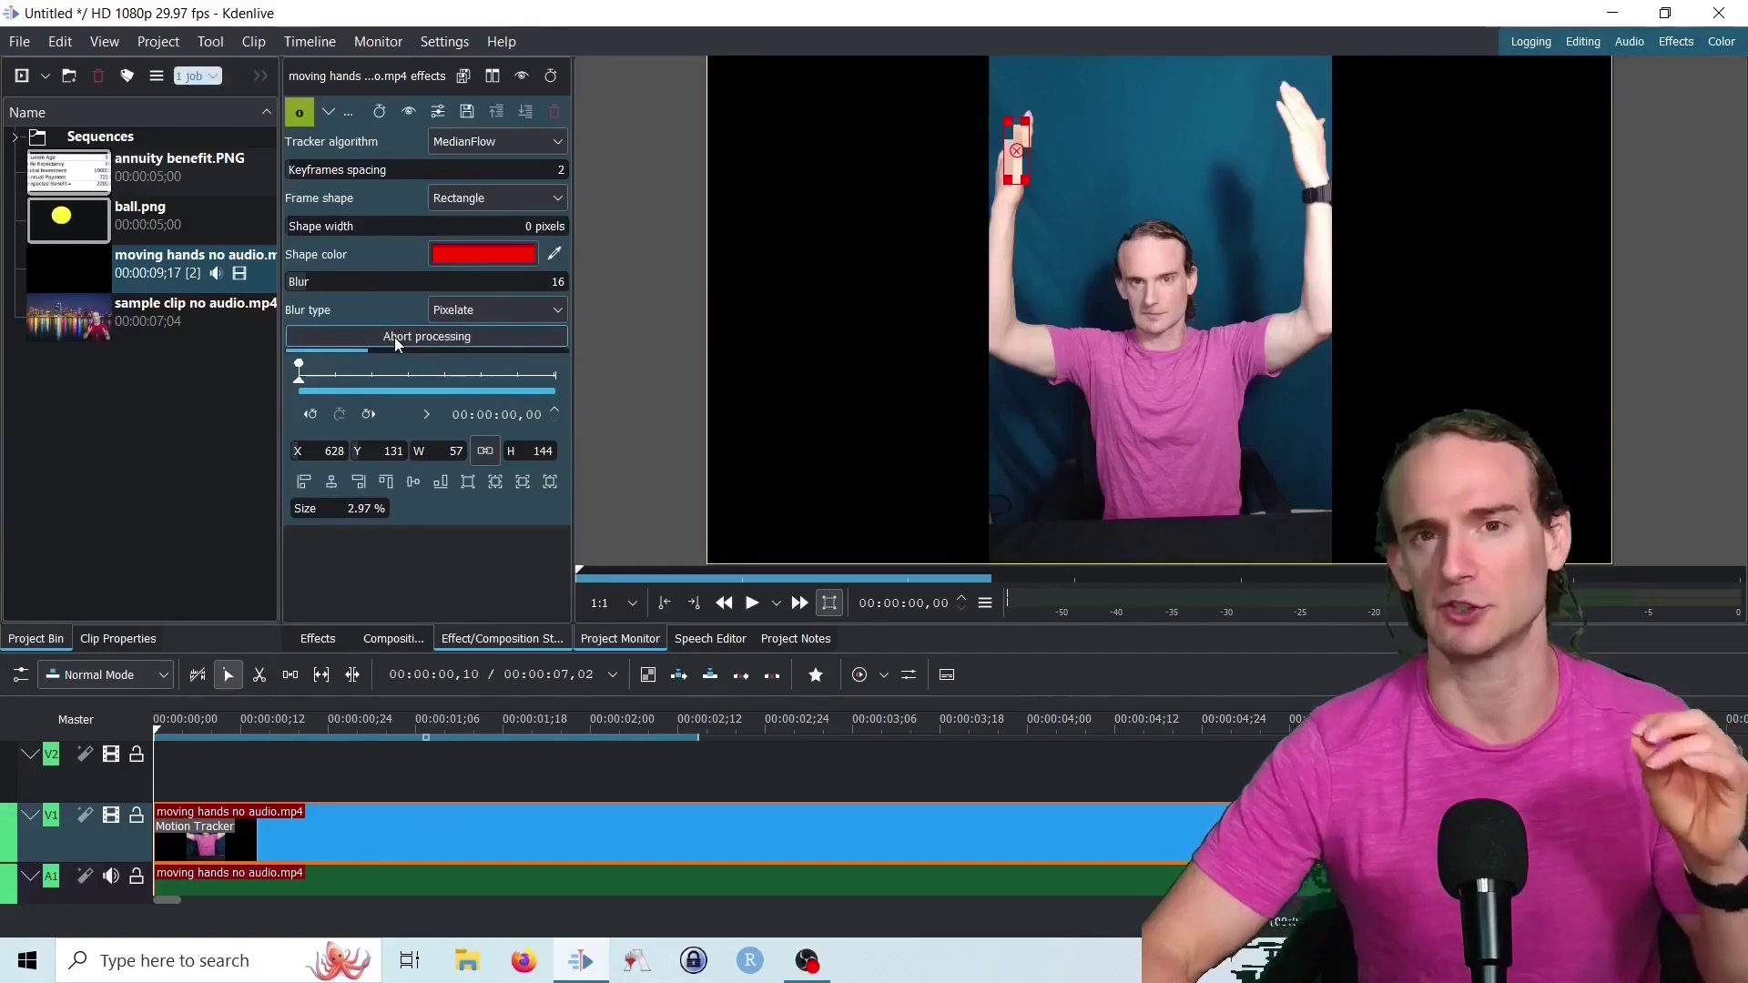
left_click(752, 607)
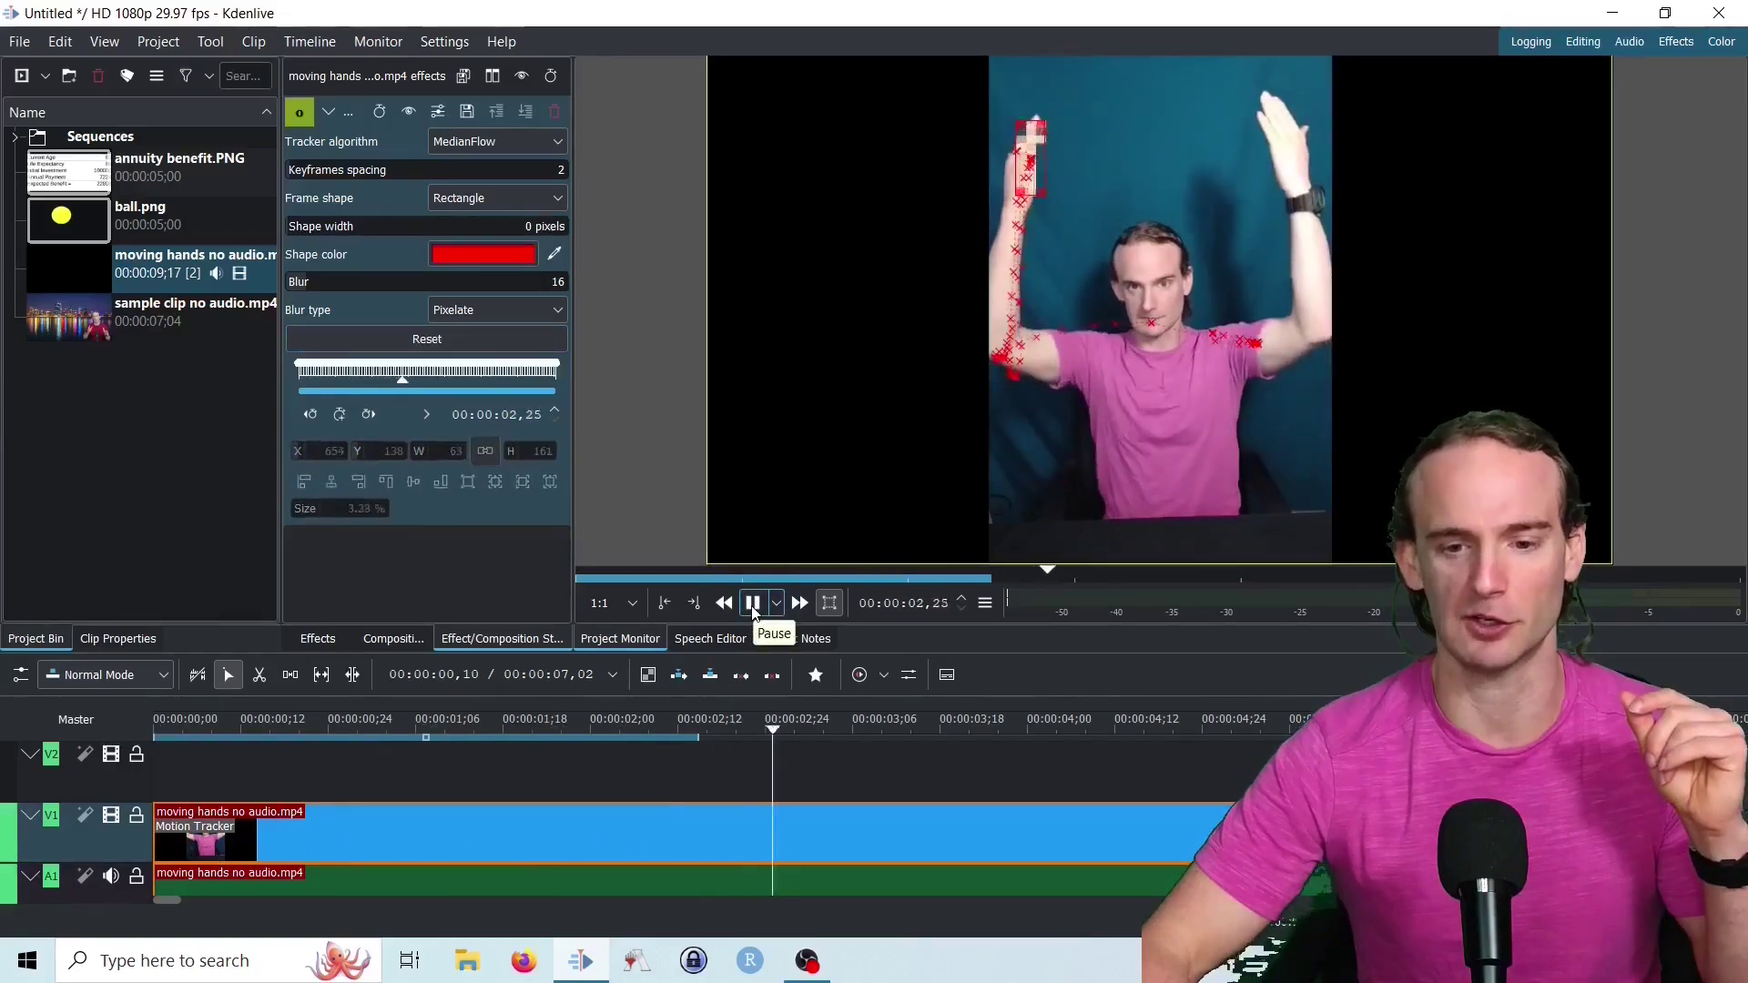
left_click(753, 604)
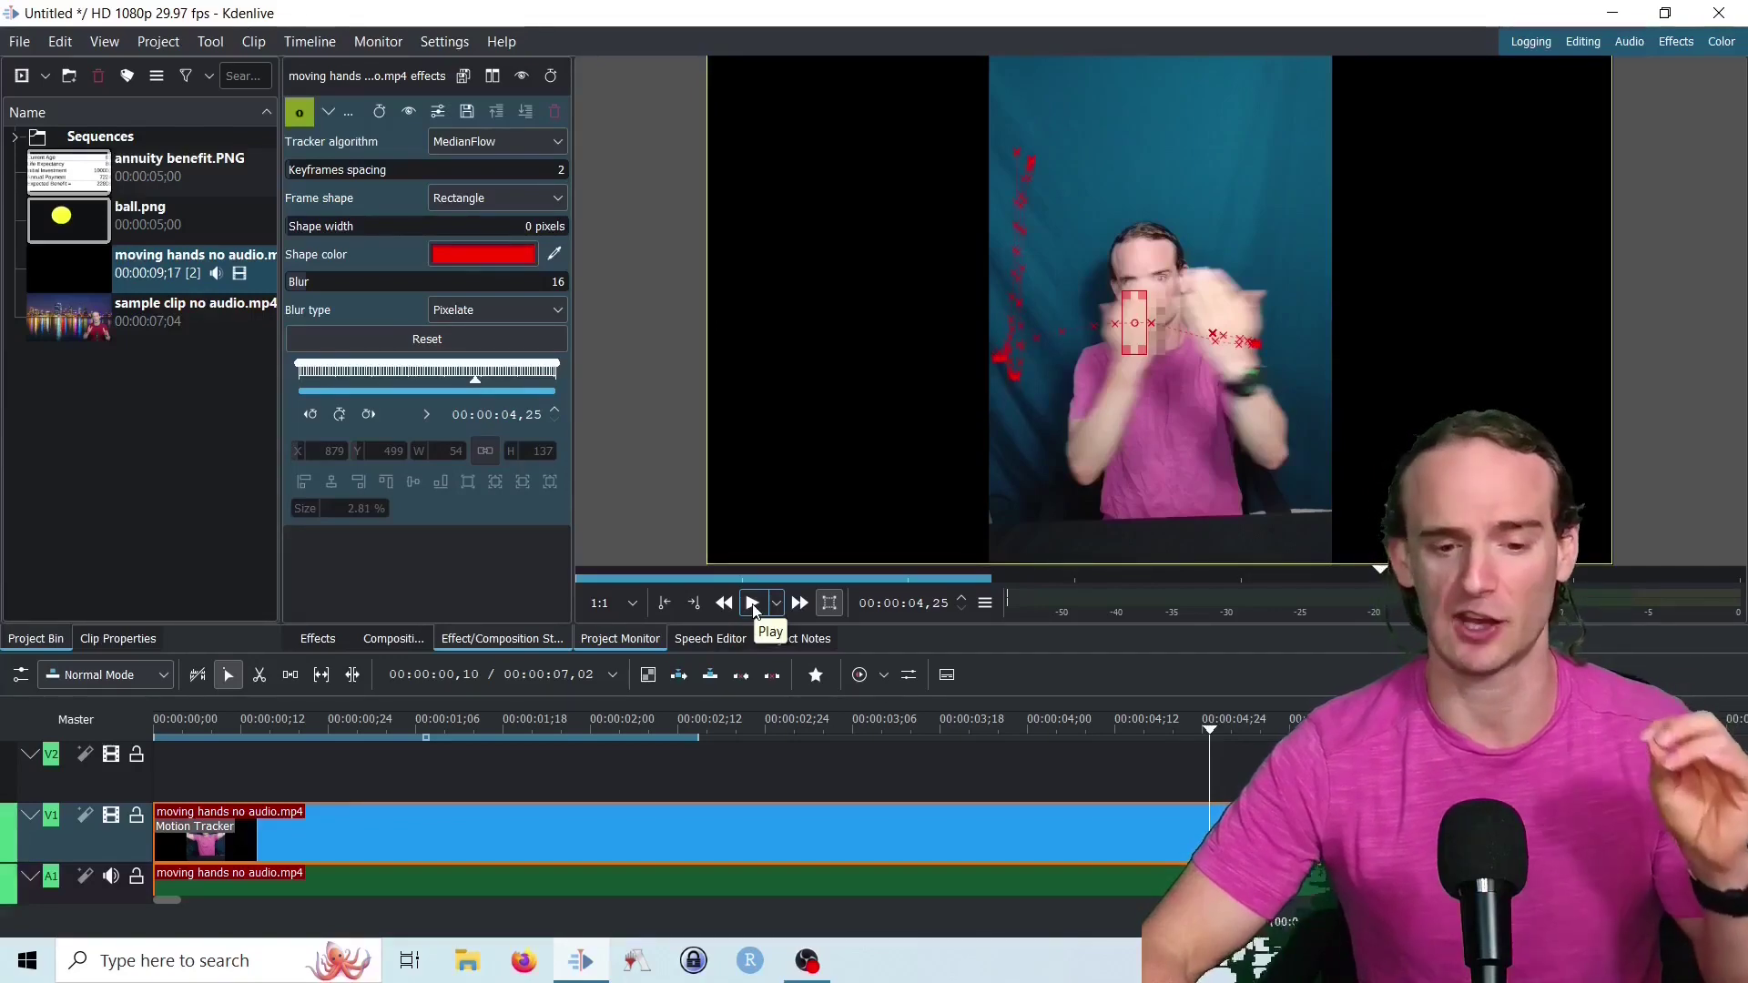
left_click(1201, 726)
left_click_drag(1183, 725, 96, 763)
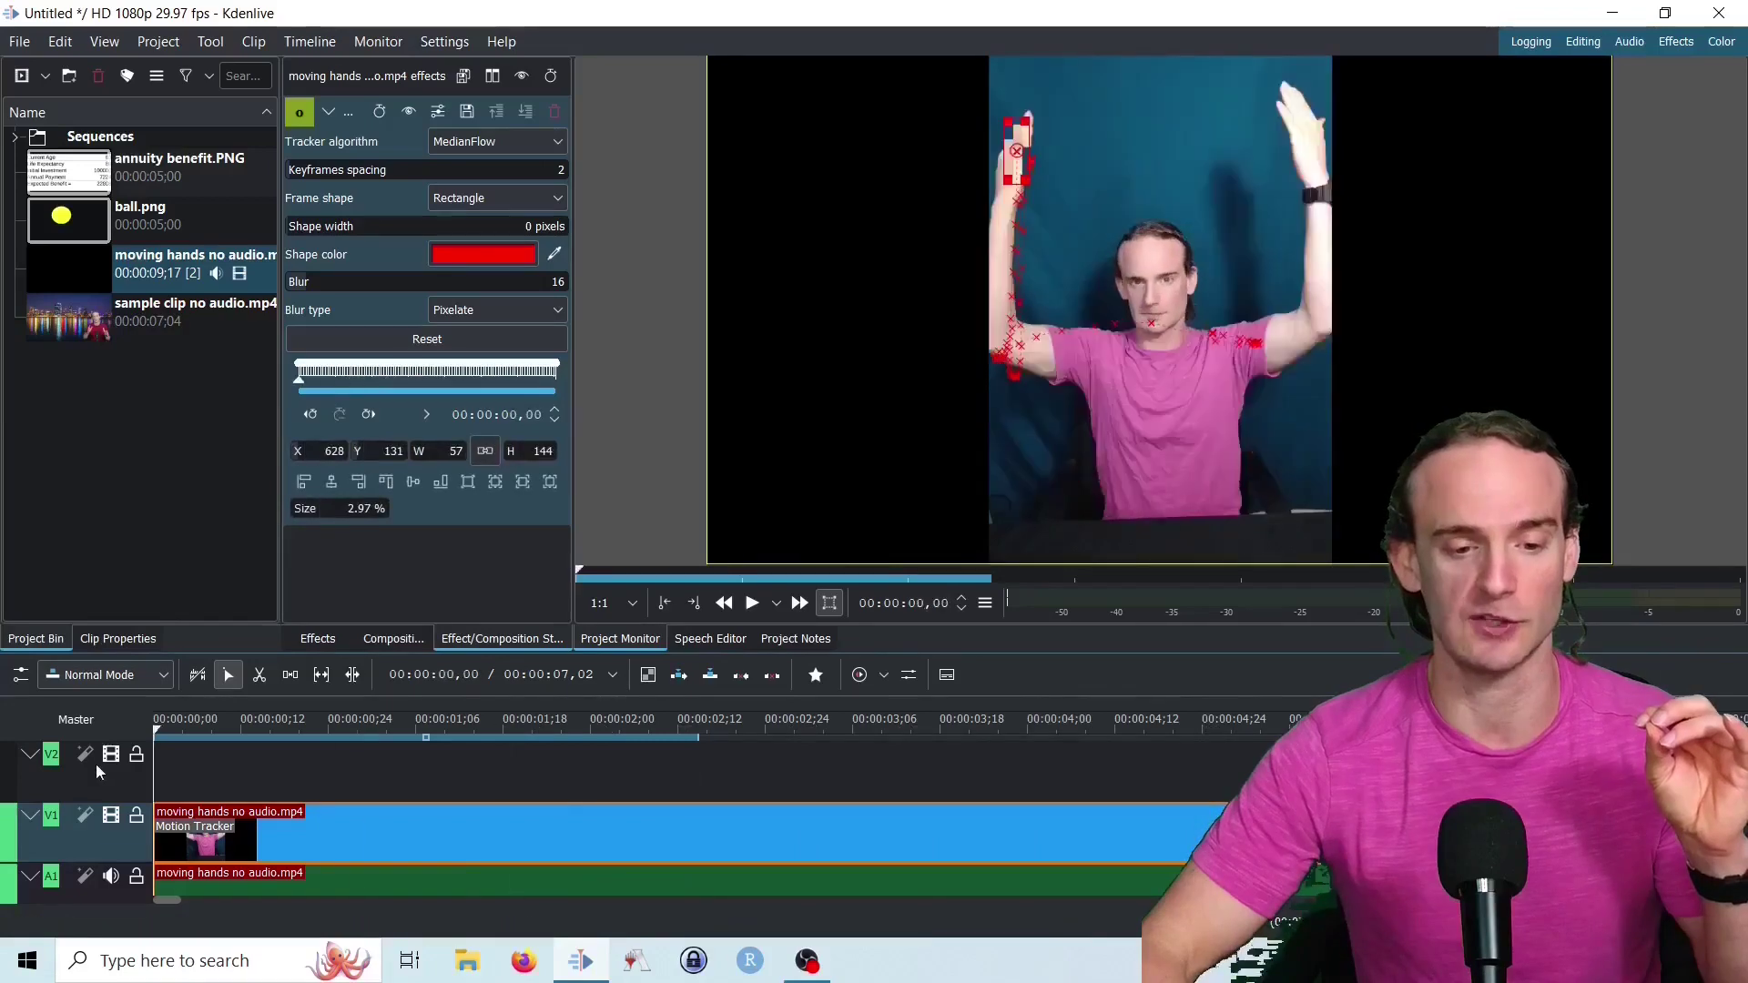
Reset the Motion Tracker, re-analyse with 60-frame keyframe spacing, and play back the tracked clip
left_click(427, 339)
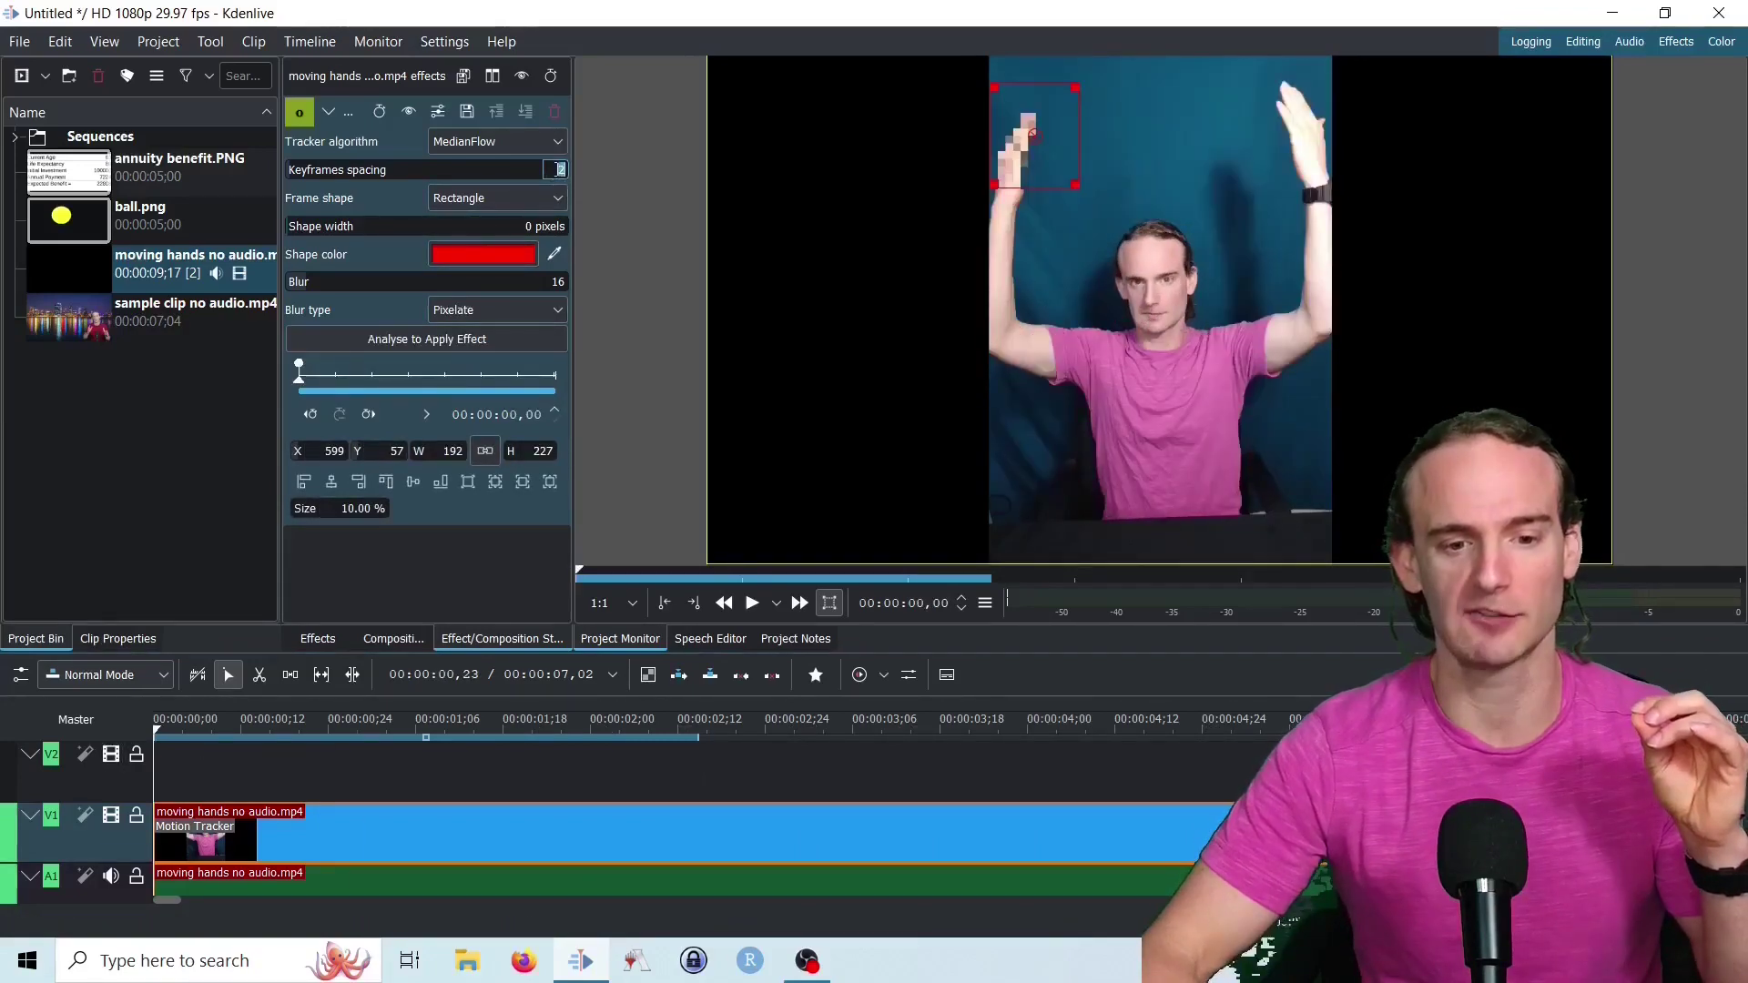
type("60")
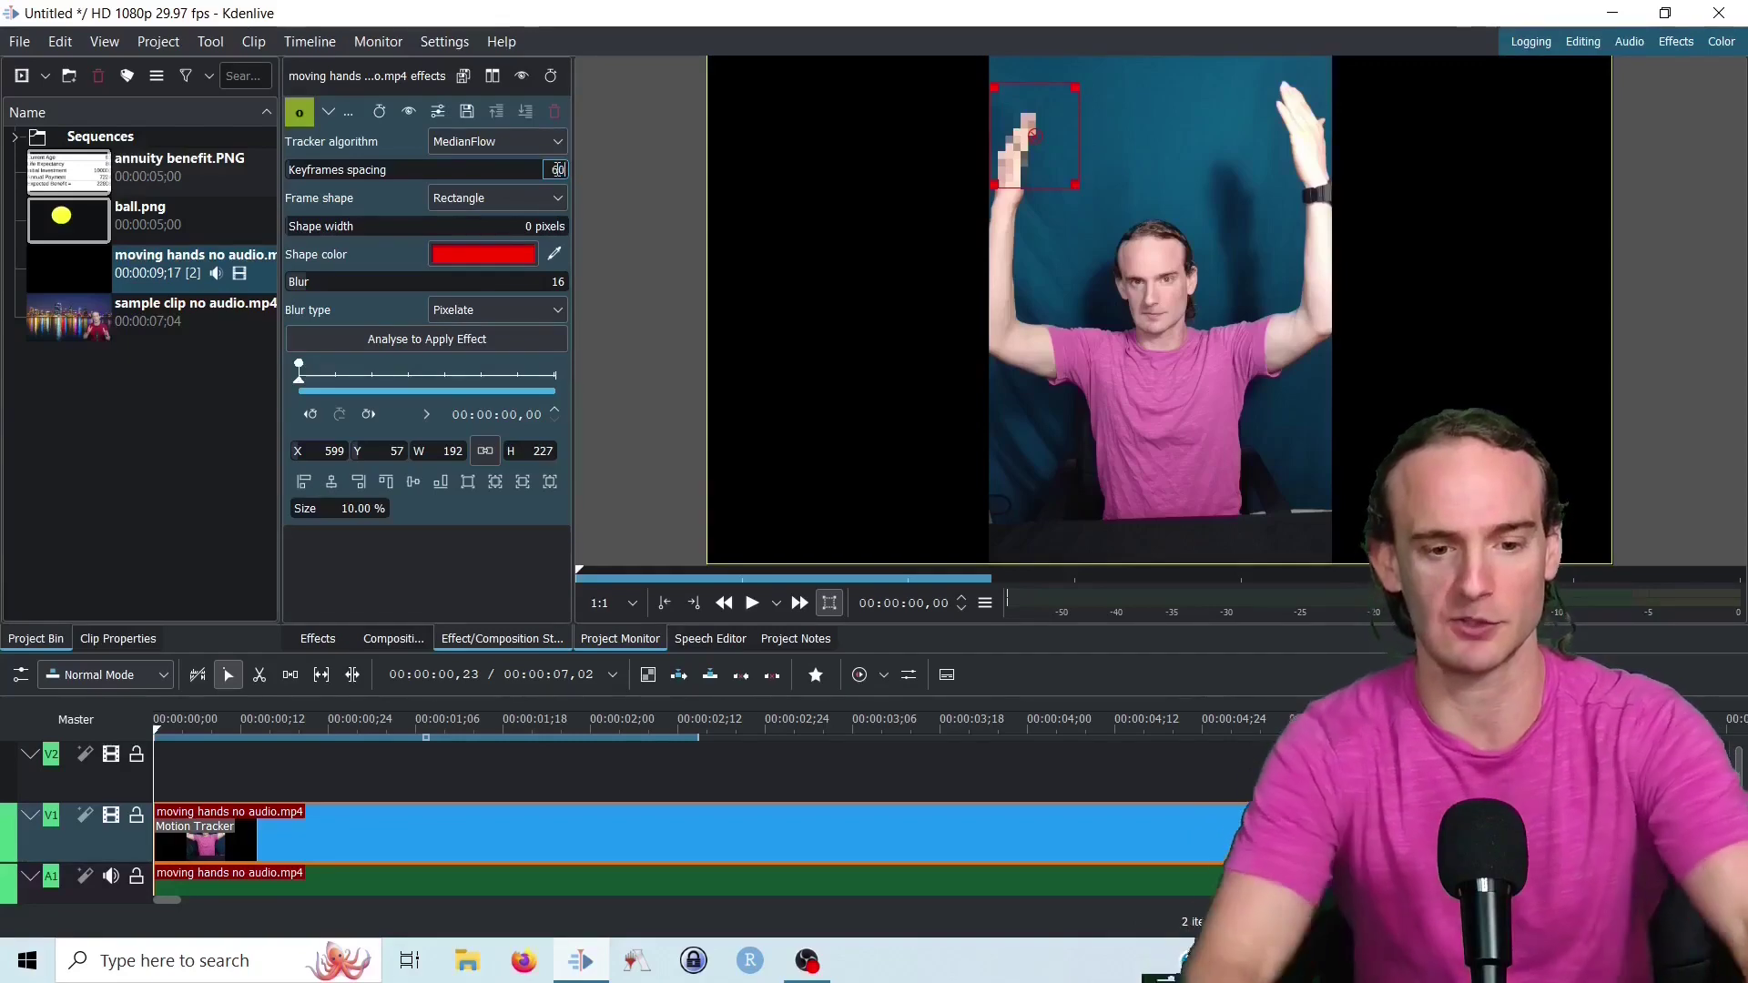
left_click(423, 341)
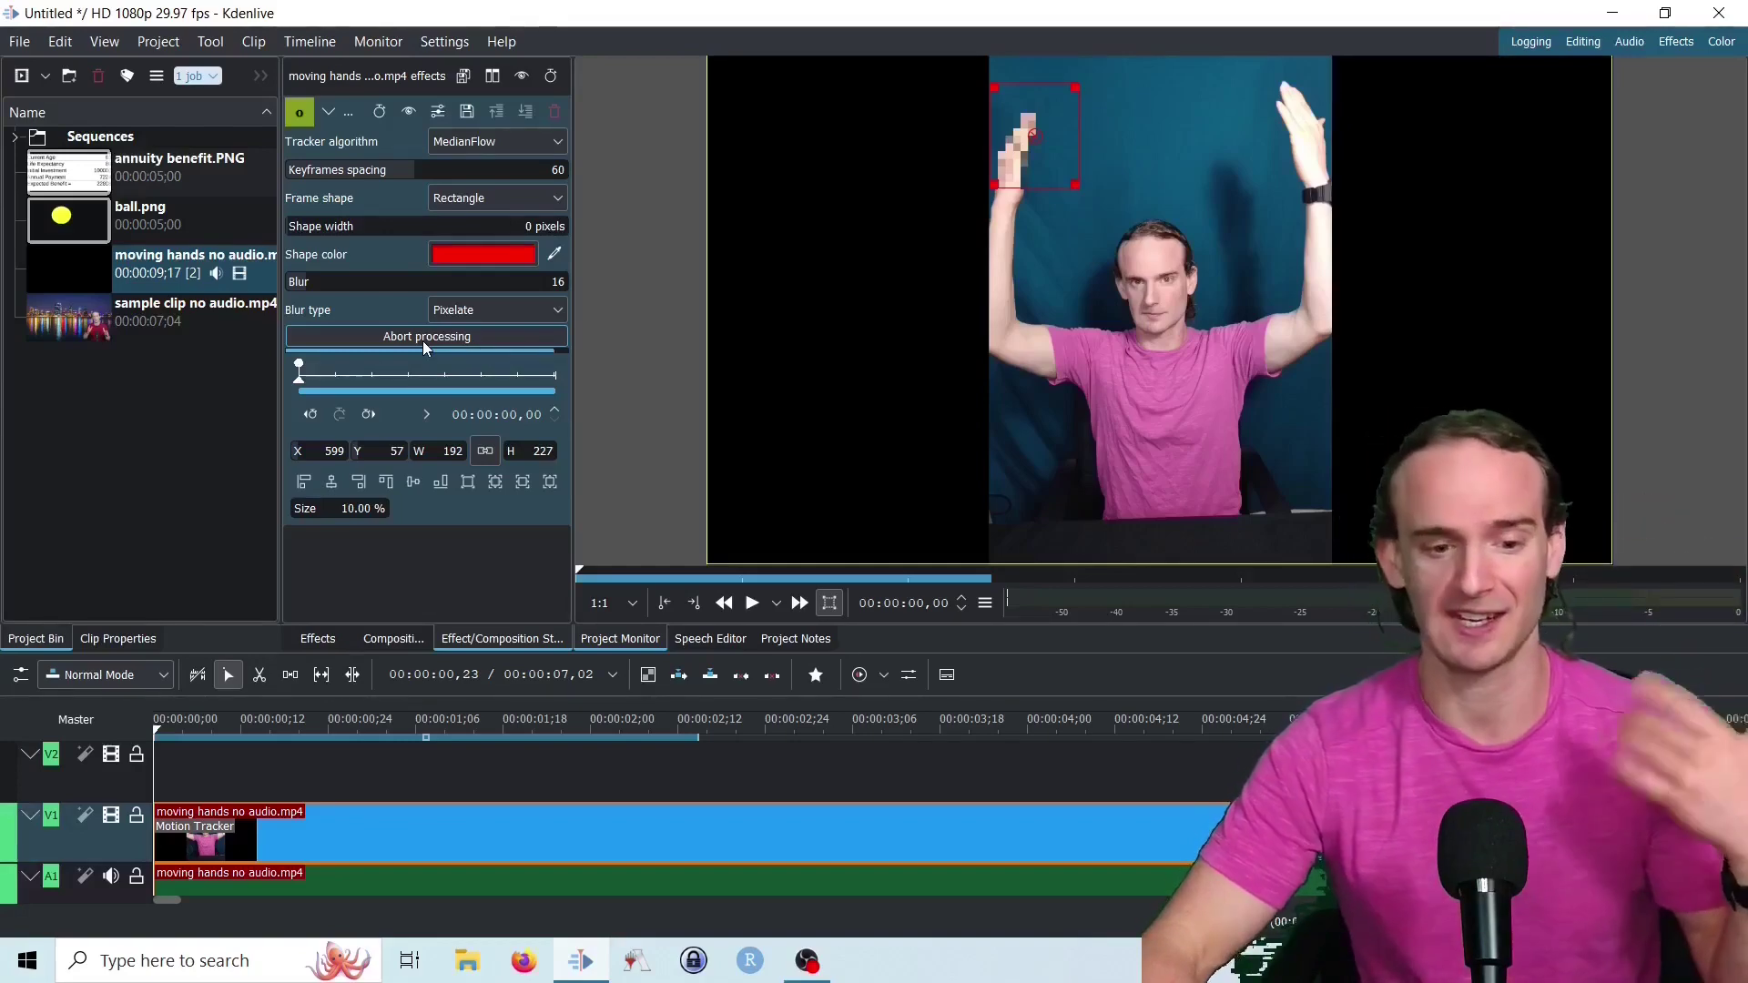
left_click(755, 608)
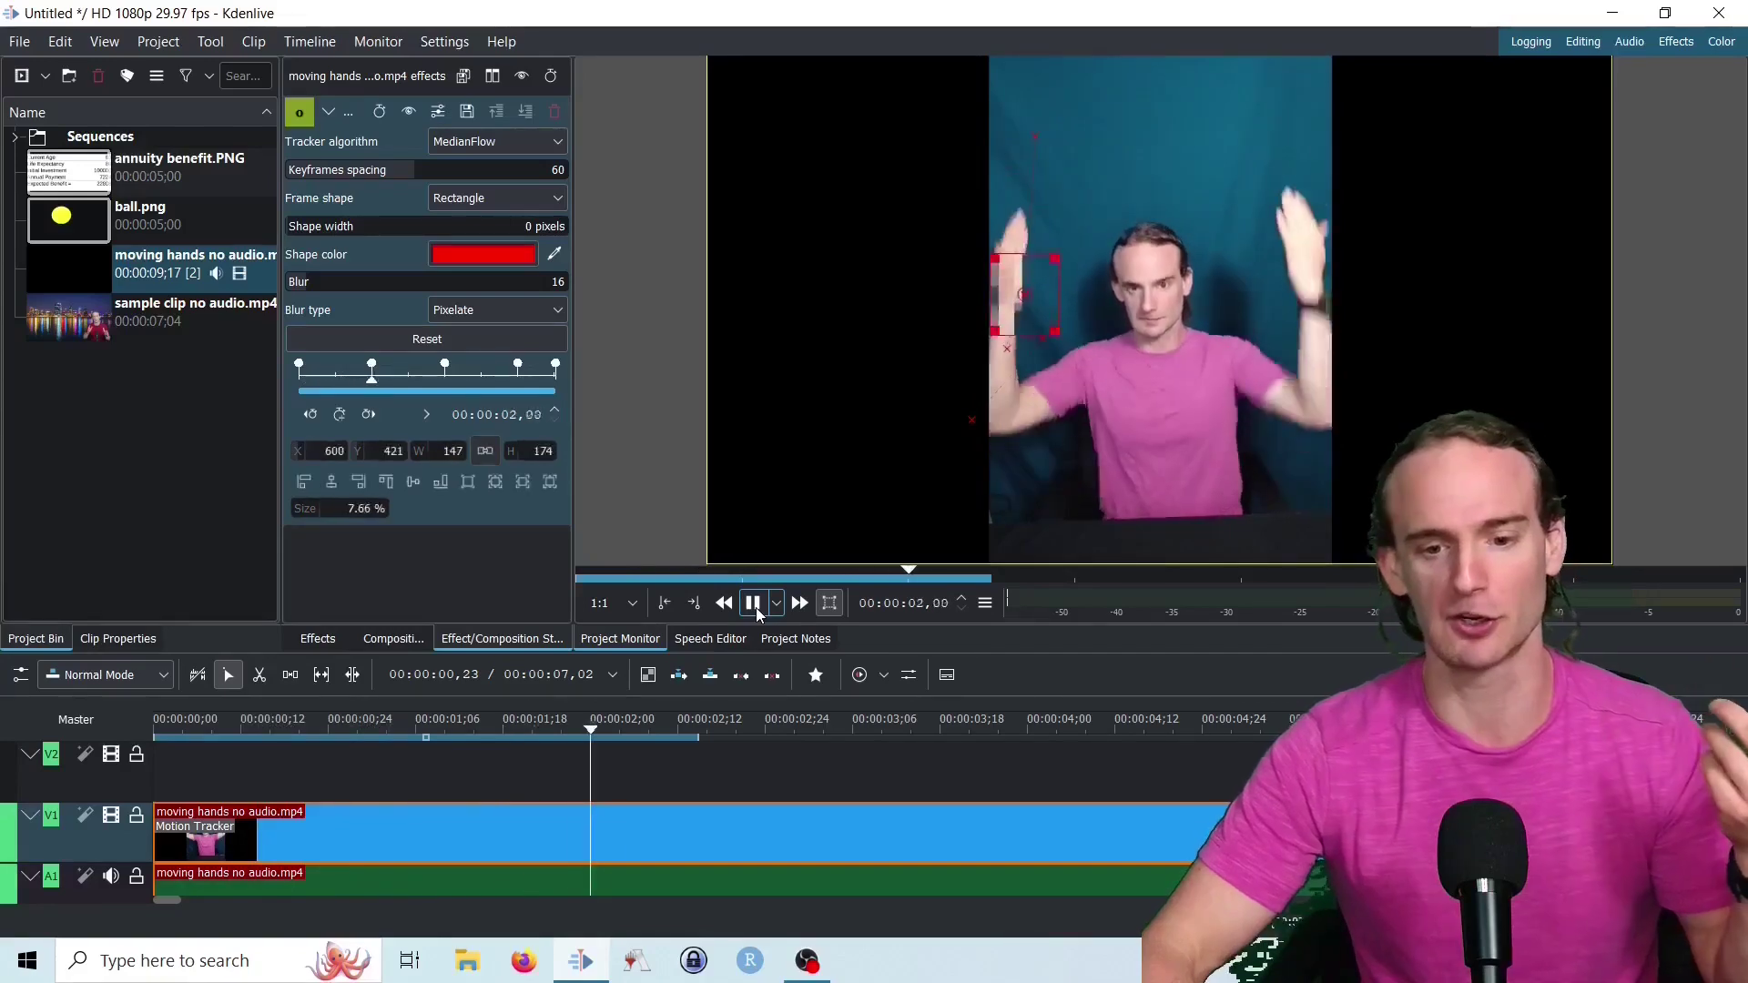
left_click(753, 603)
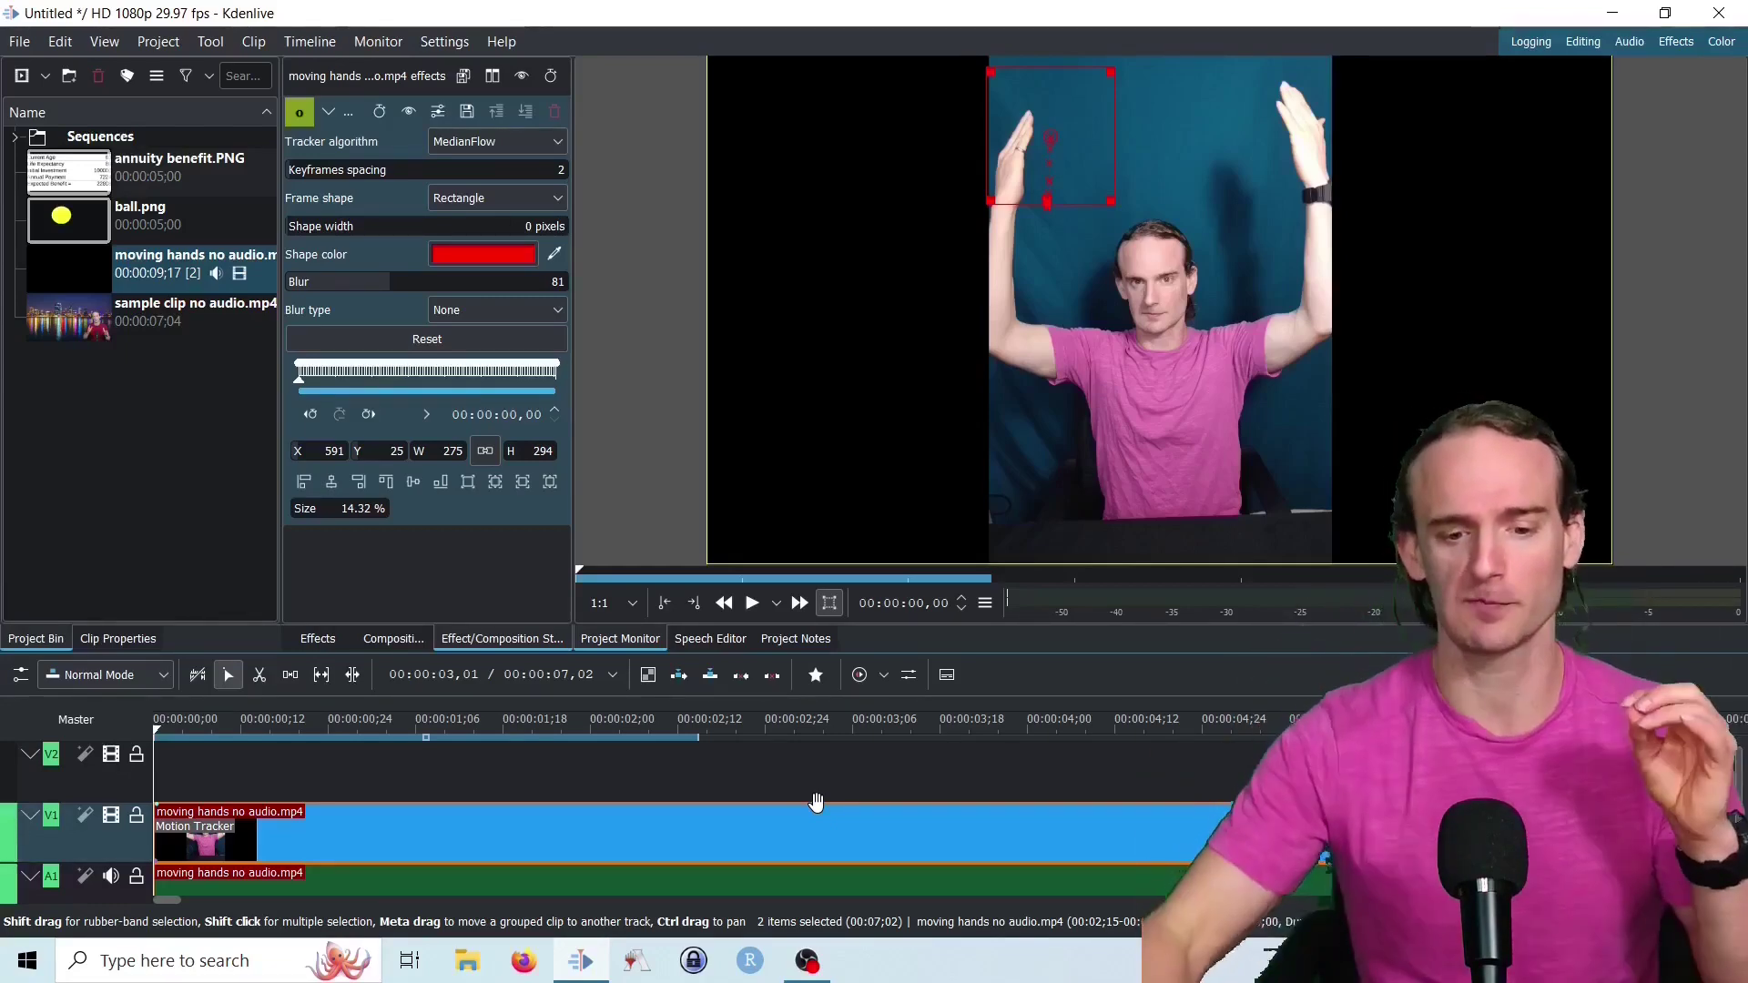
left_click(751, 604)
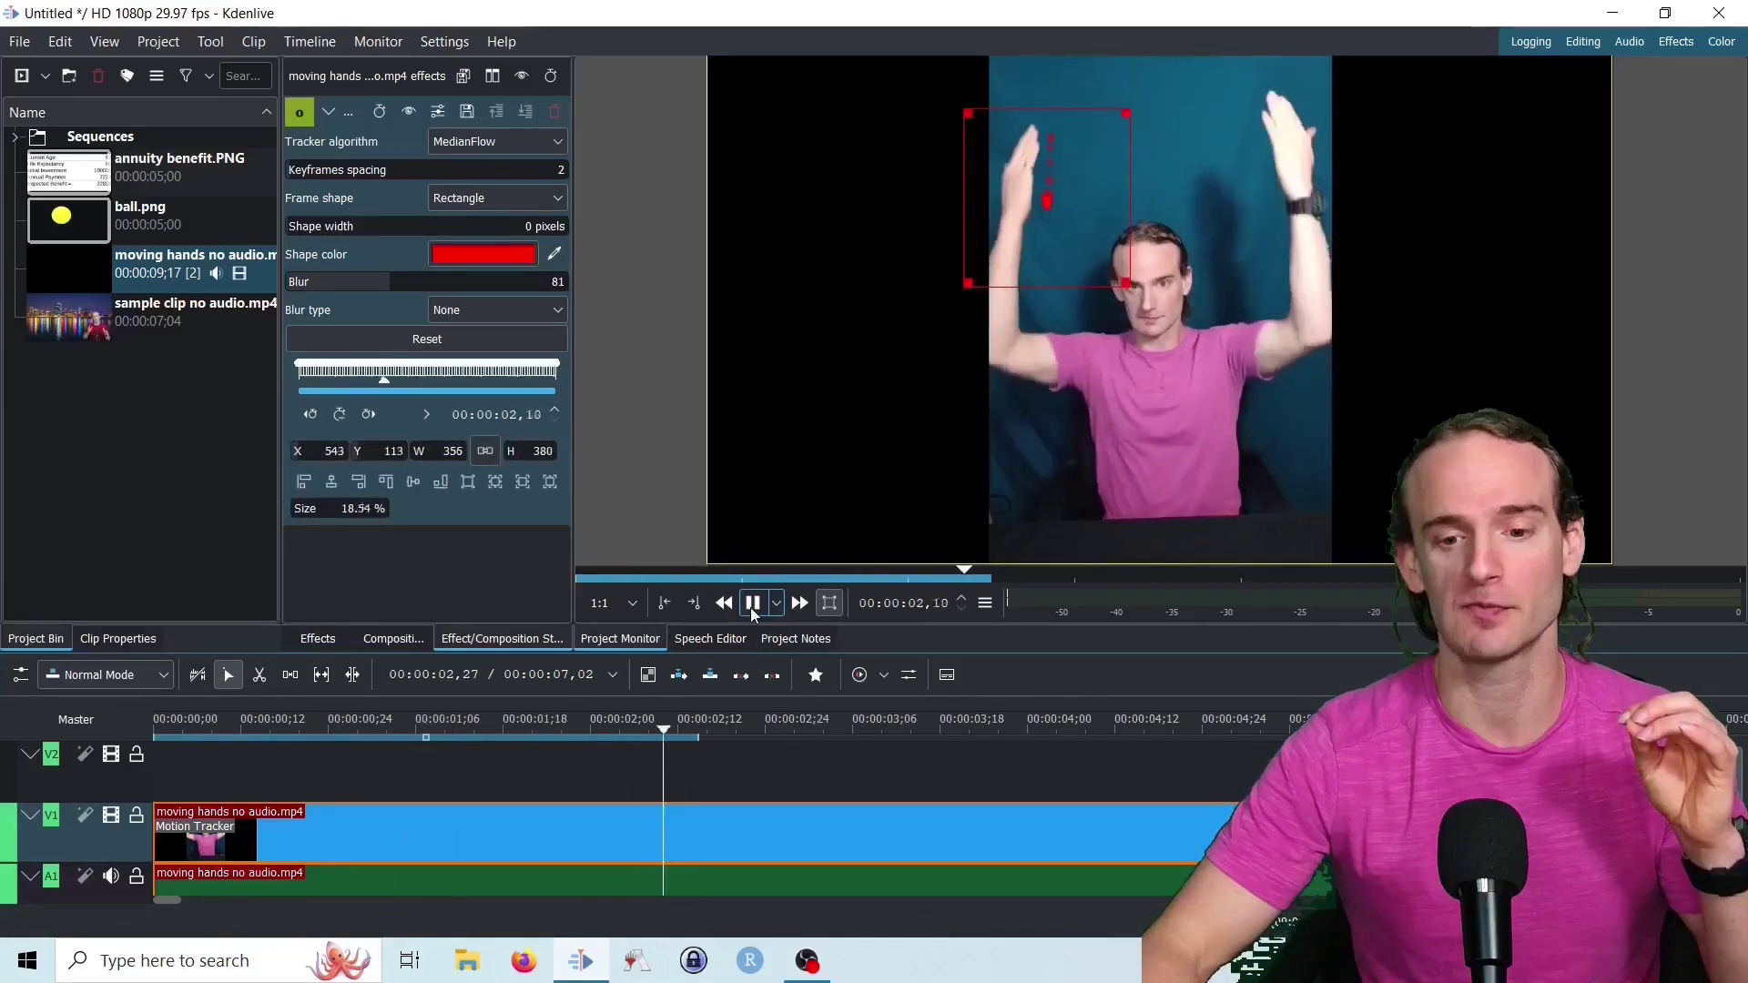
left_click(751, 605)
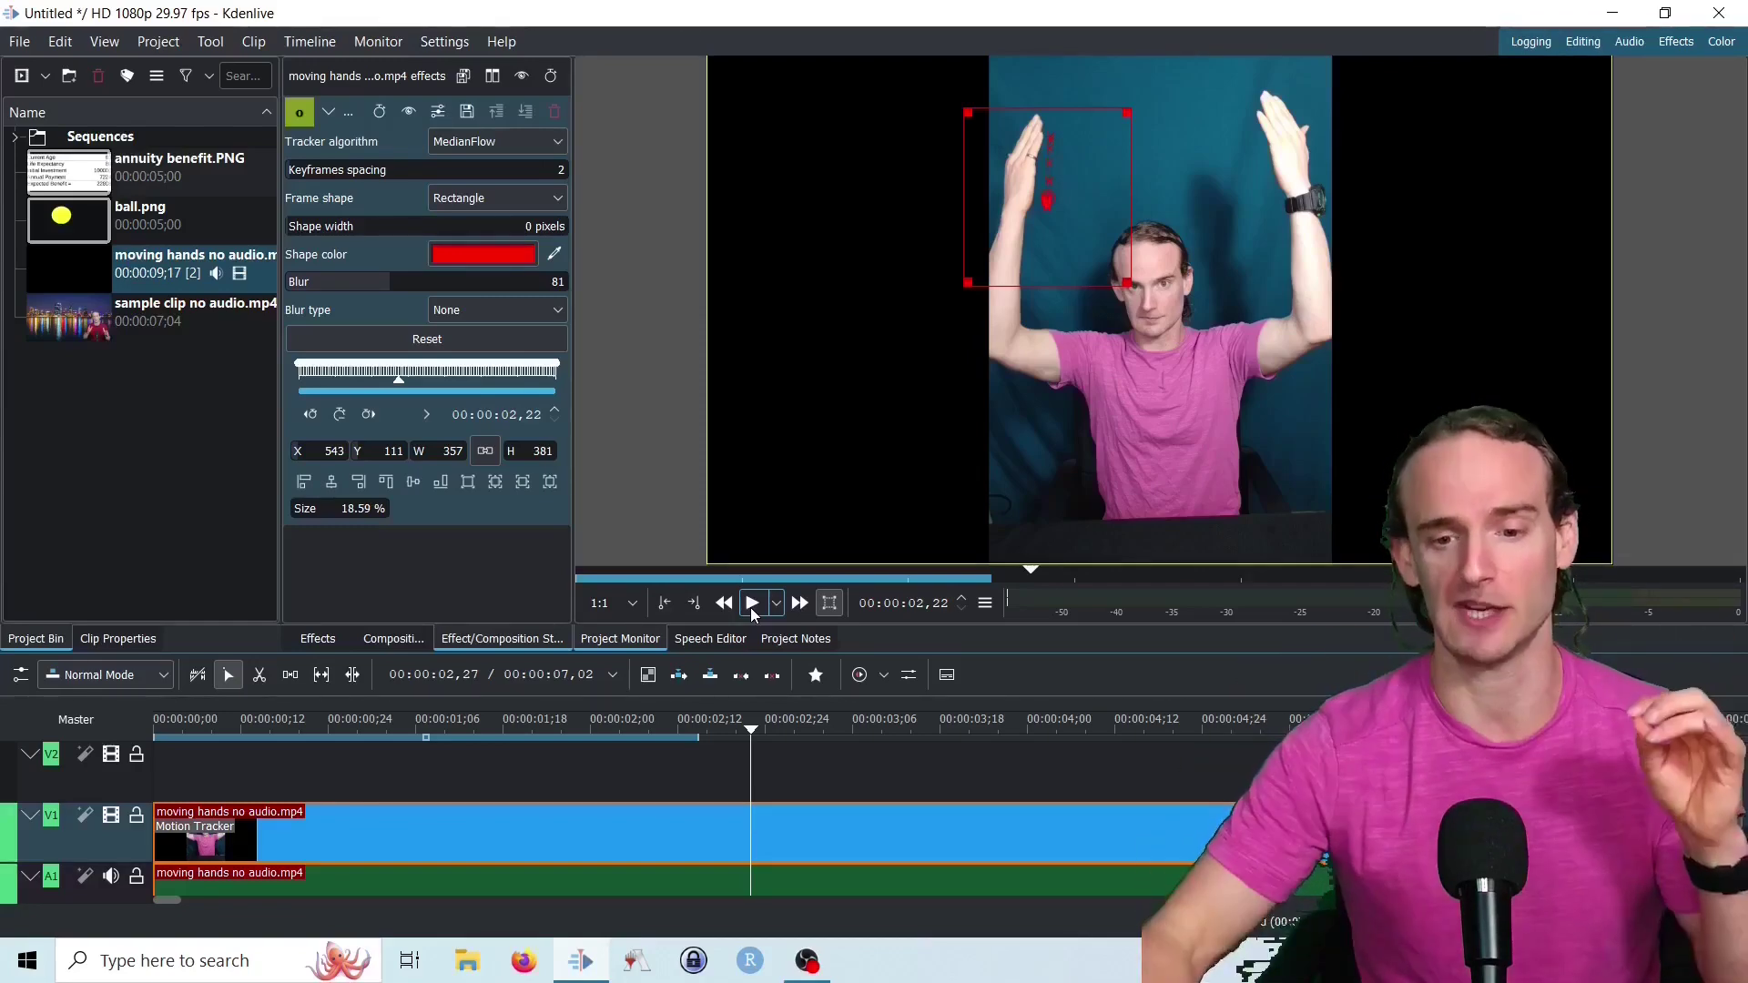
left_click_drag(751, 729, 118, 719)
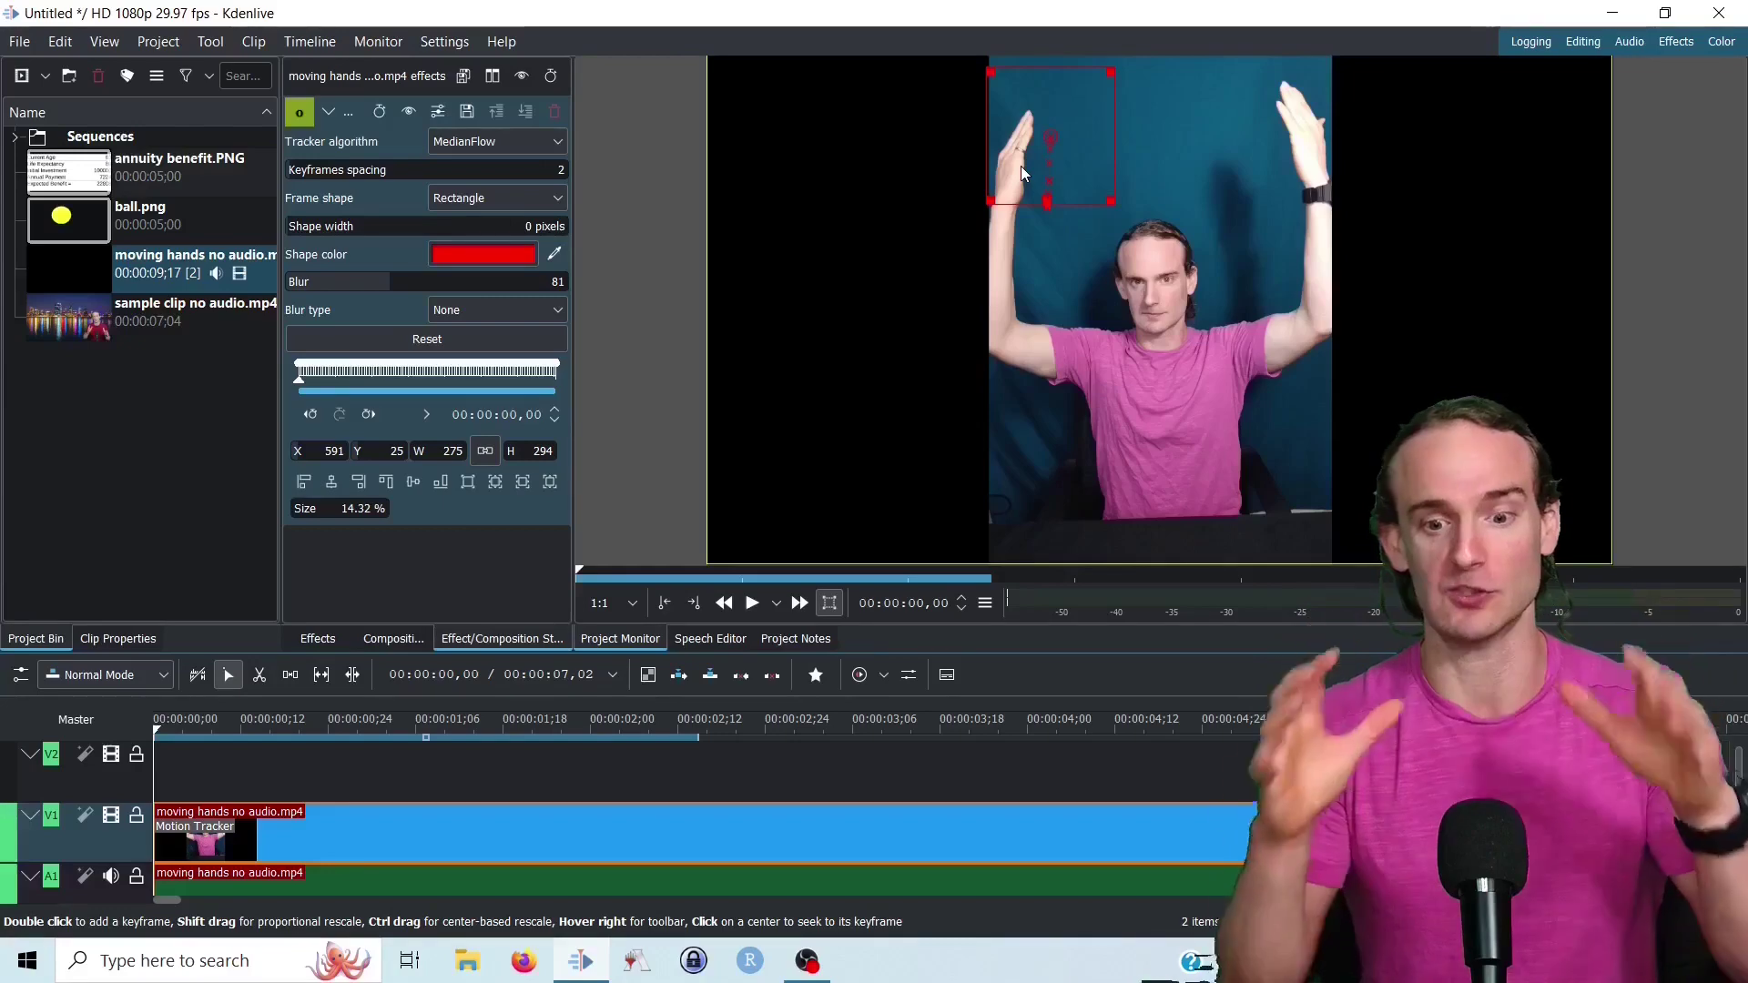
left_click(751, 603)
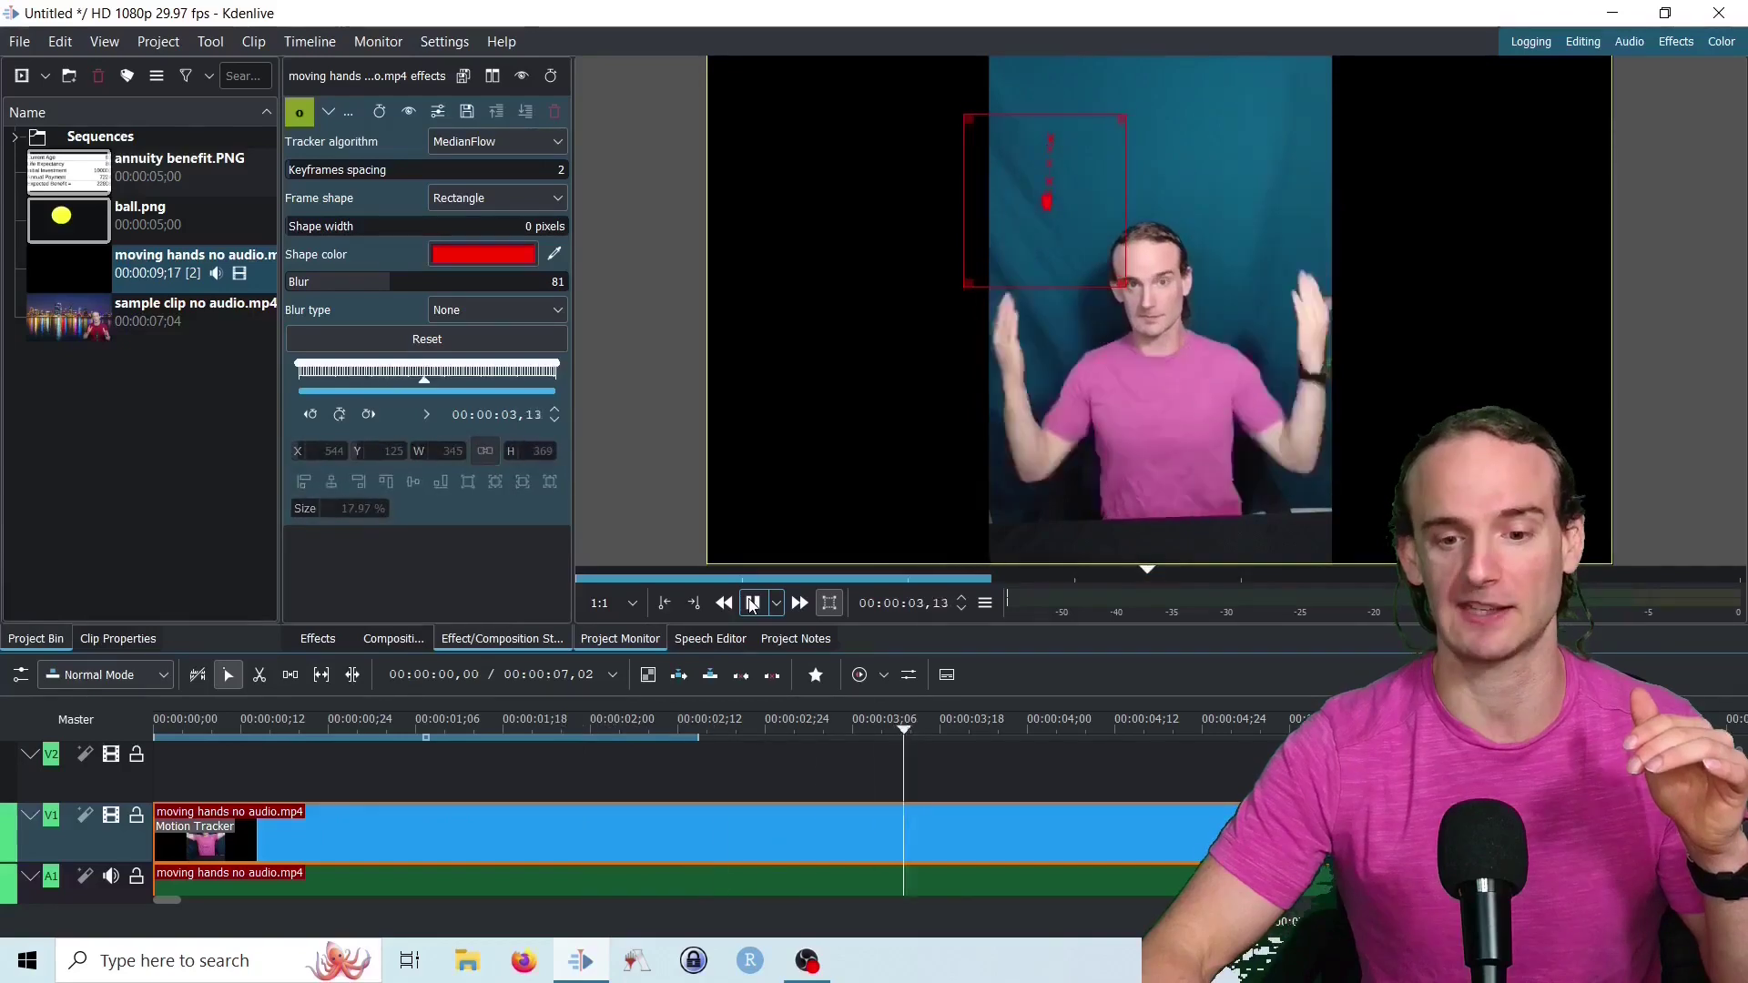
left_click(751, 603)
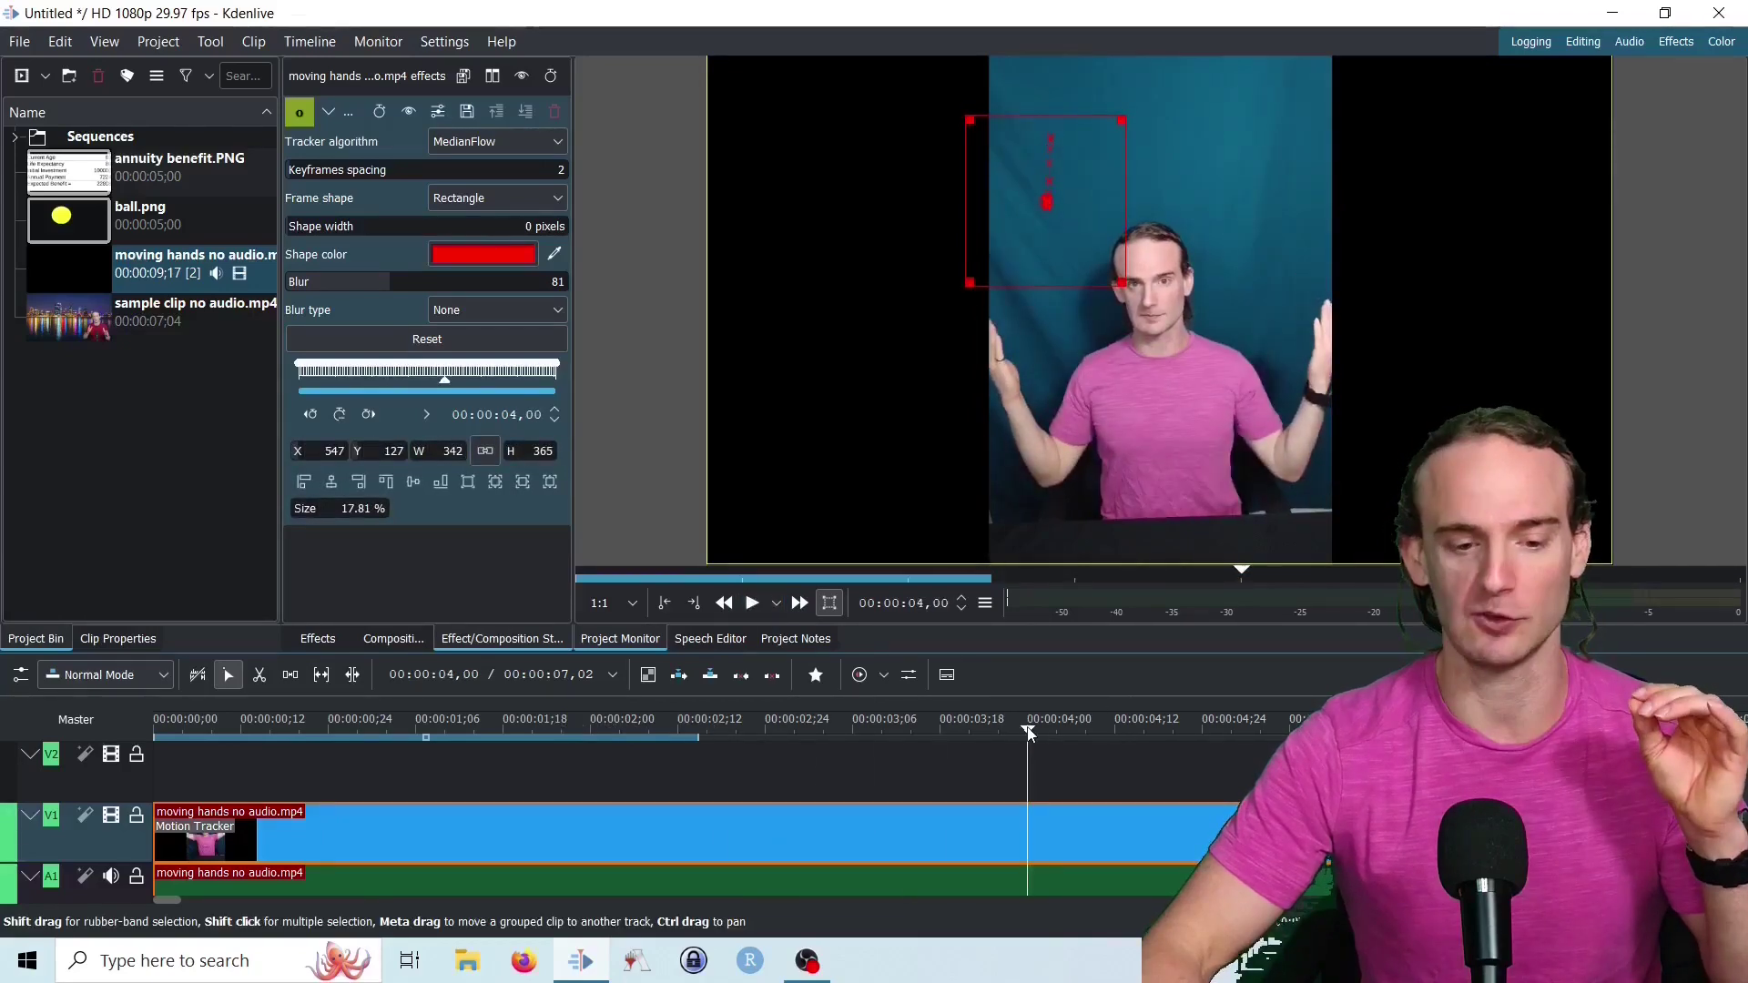
left_click_drag(1027, 731, 122, 721)
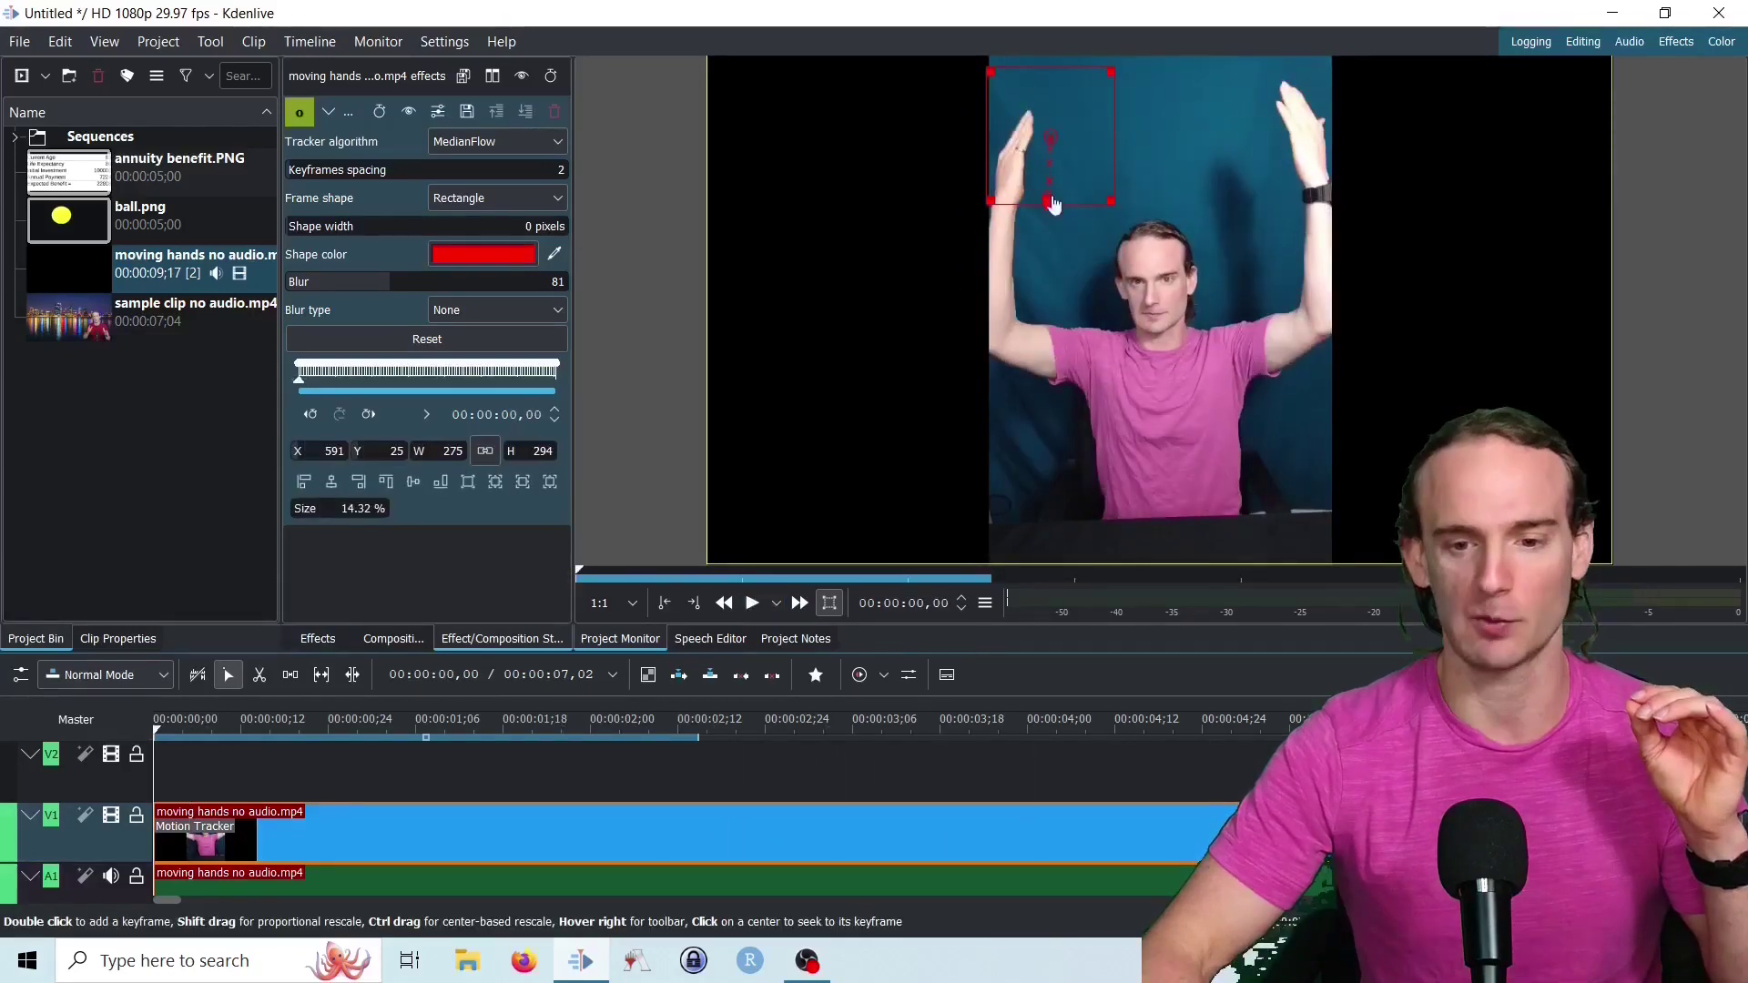
Shrink the tracking box to about 76×203 around the left hand, re-analyse, and play back
left_click_drag(1112, 71, 1013, 119)
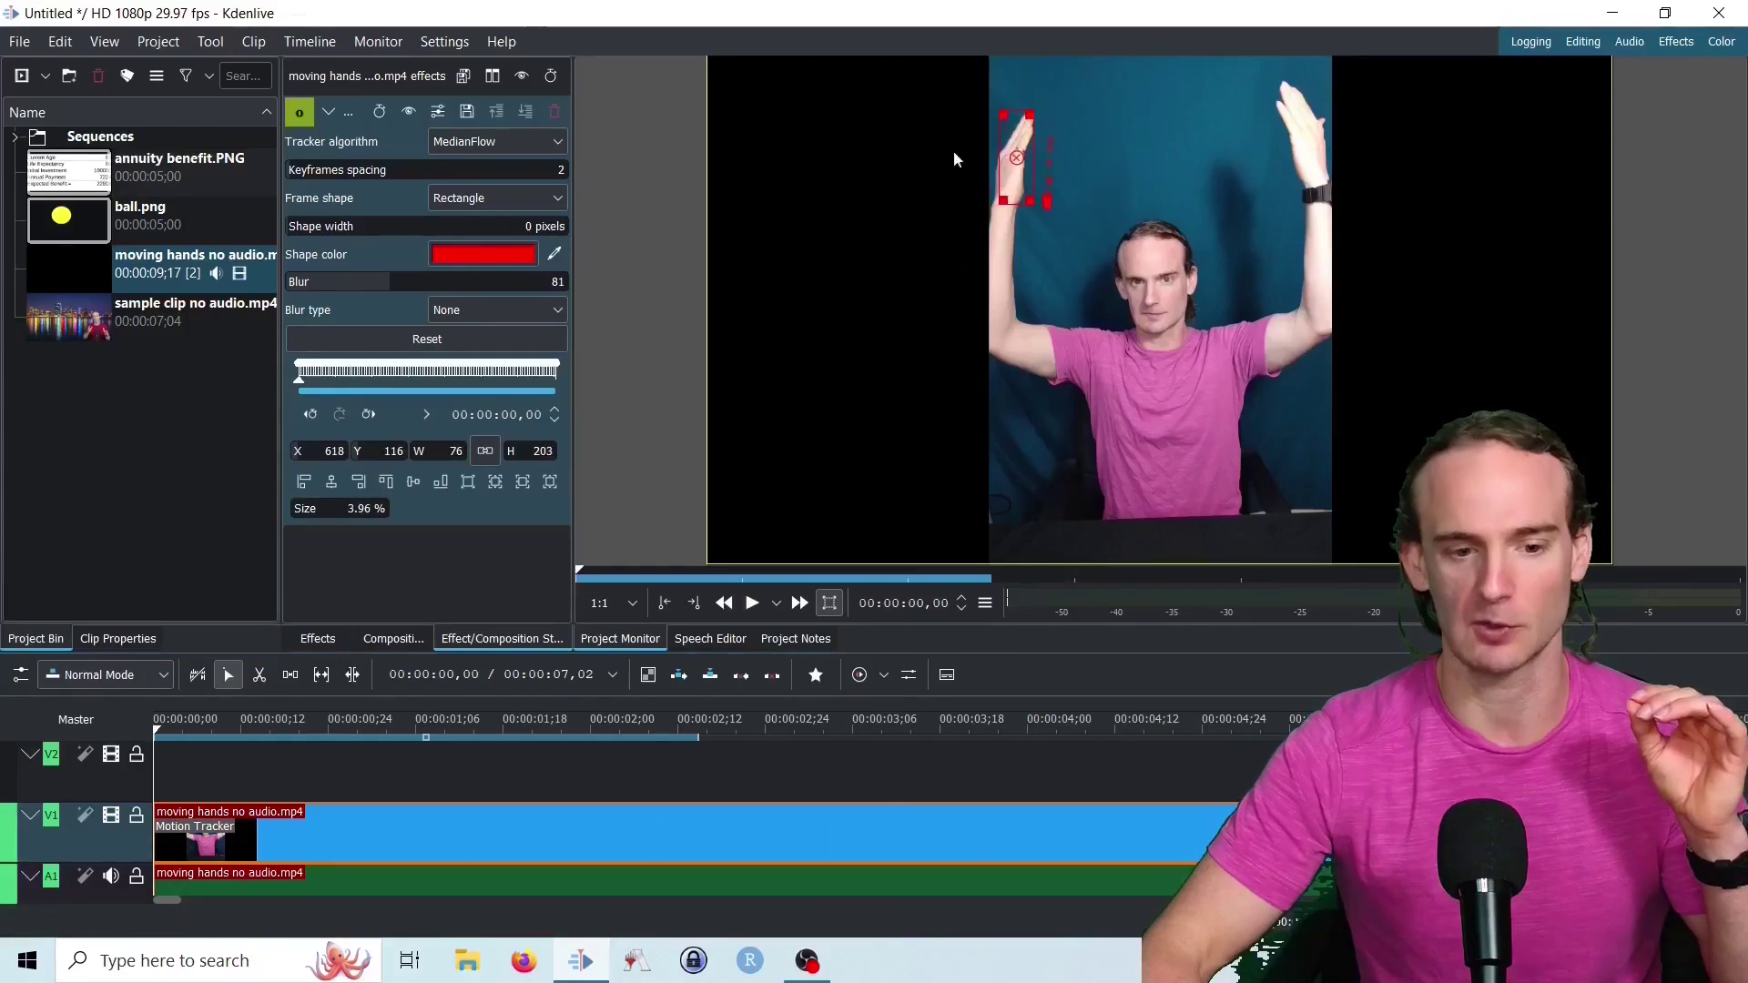
left_click(375, 340)
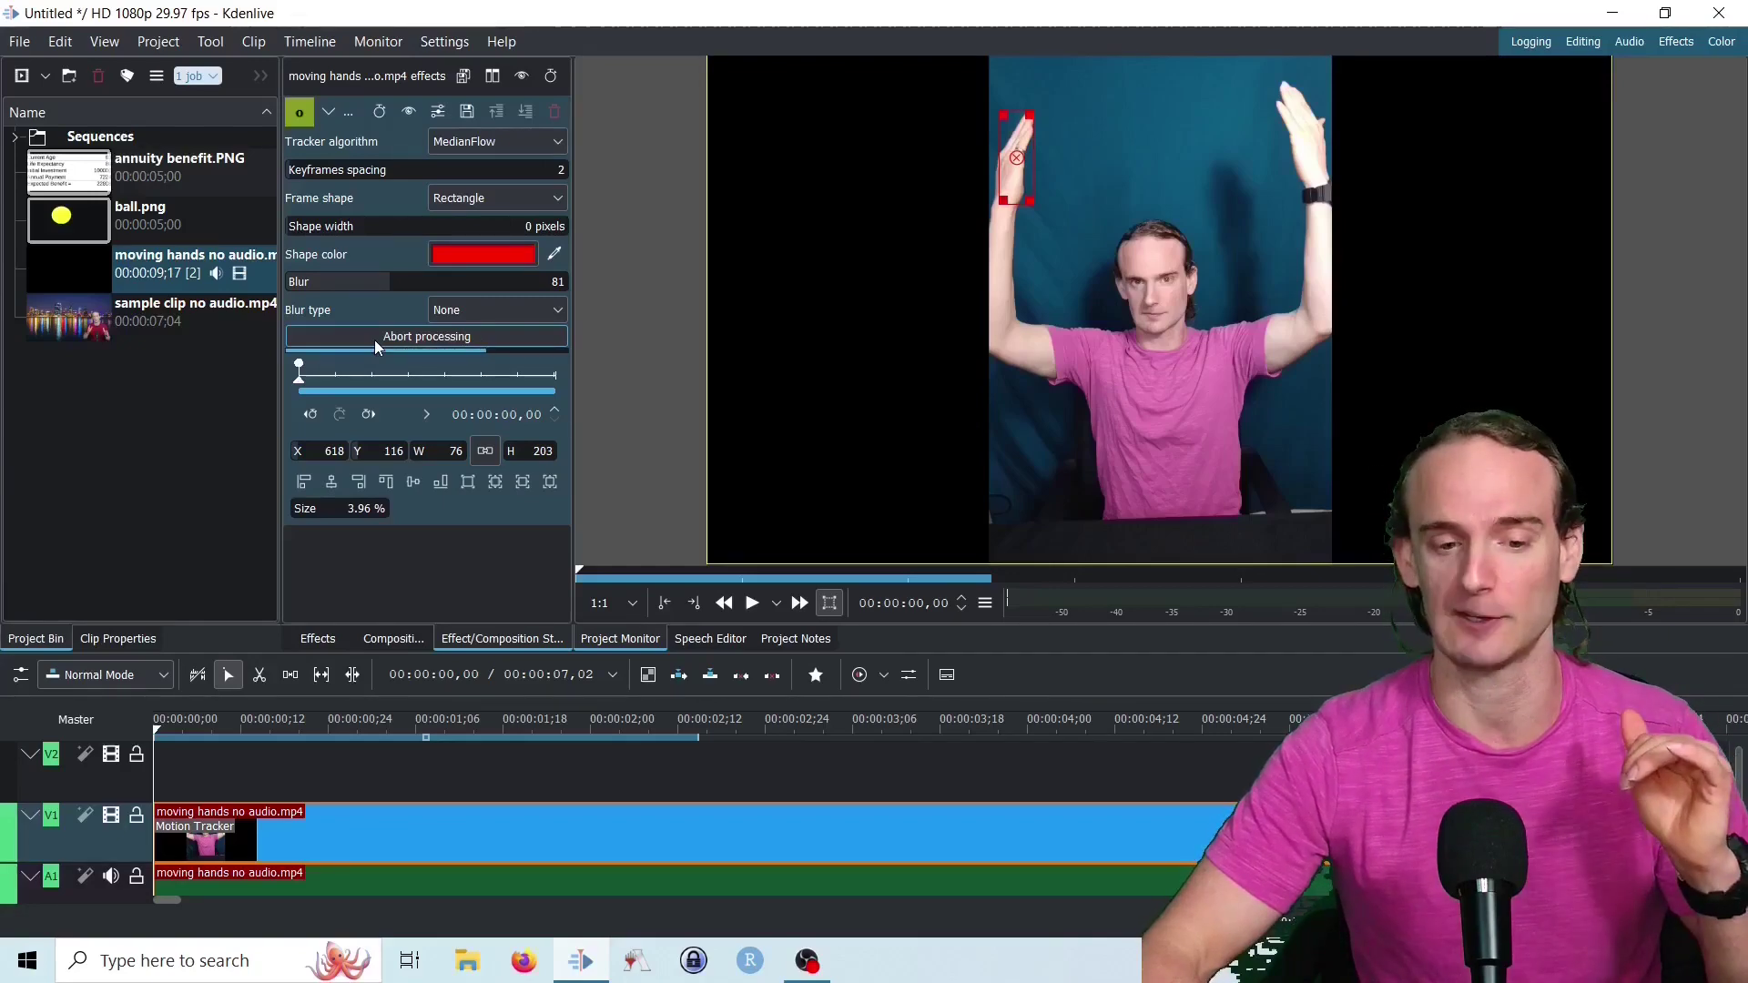
left_click(752, 604)
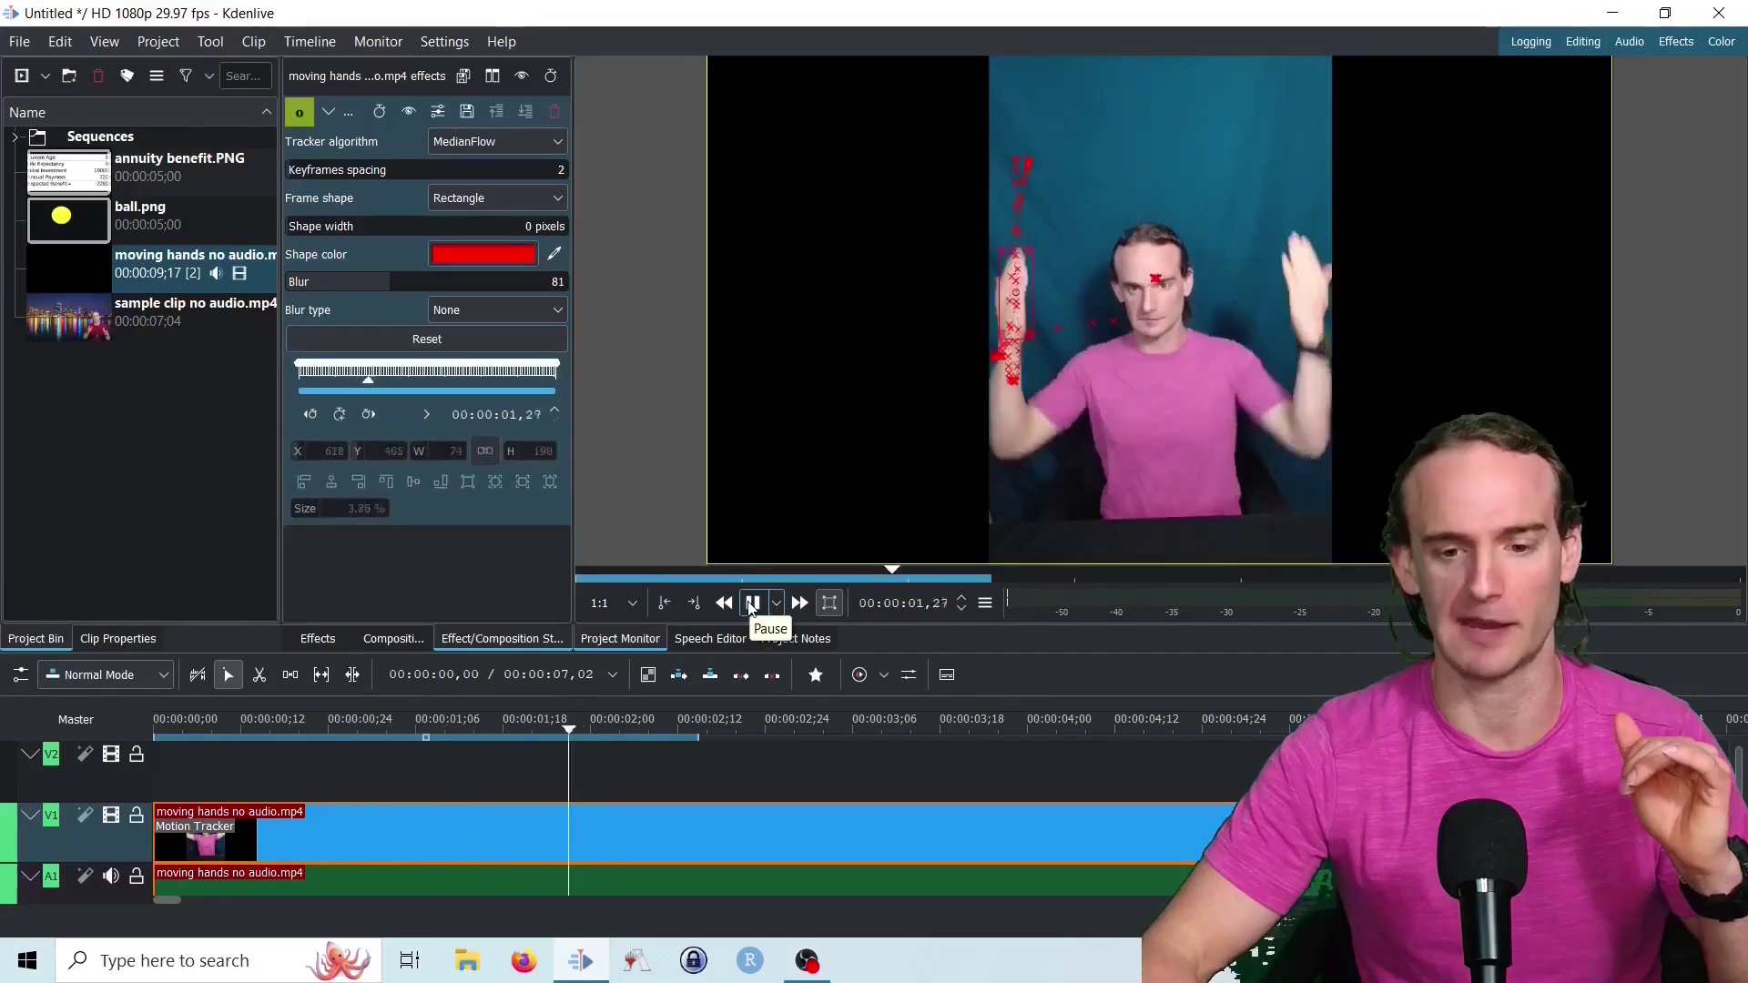
left_click(752, 603)
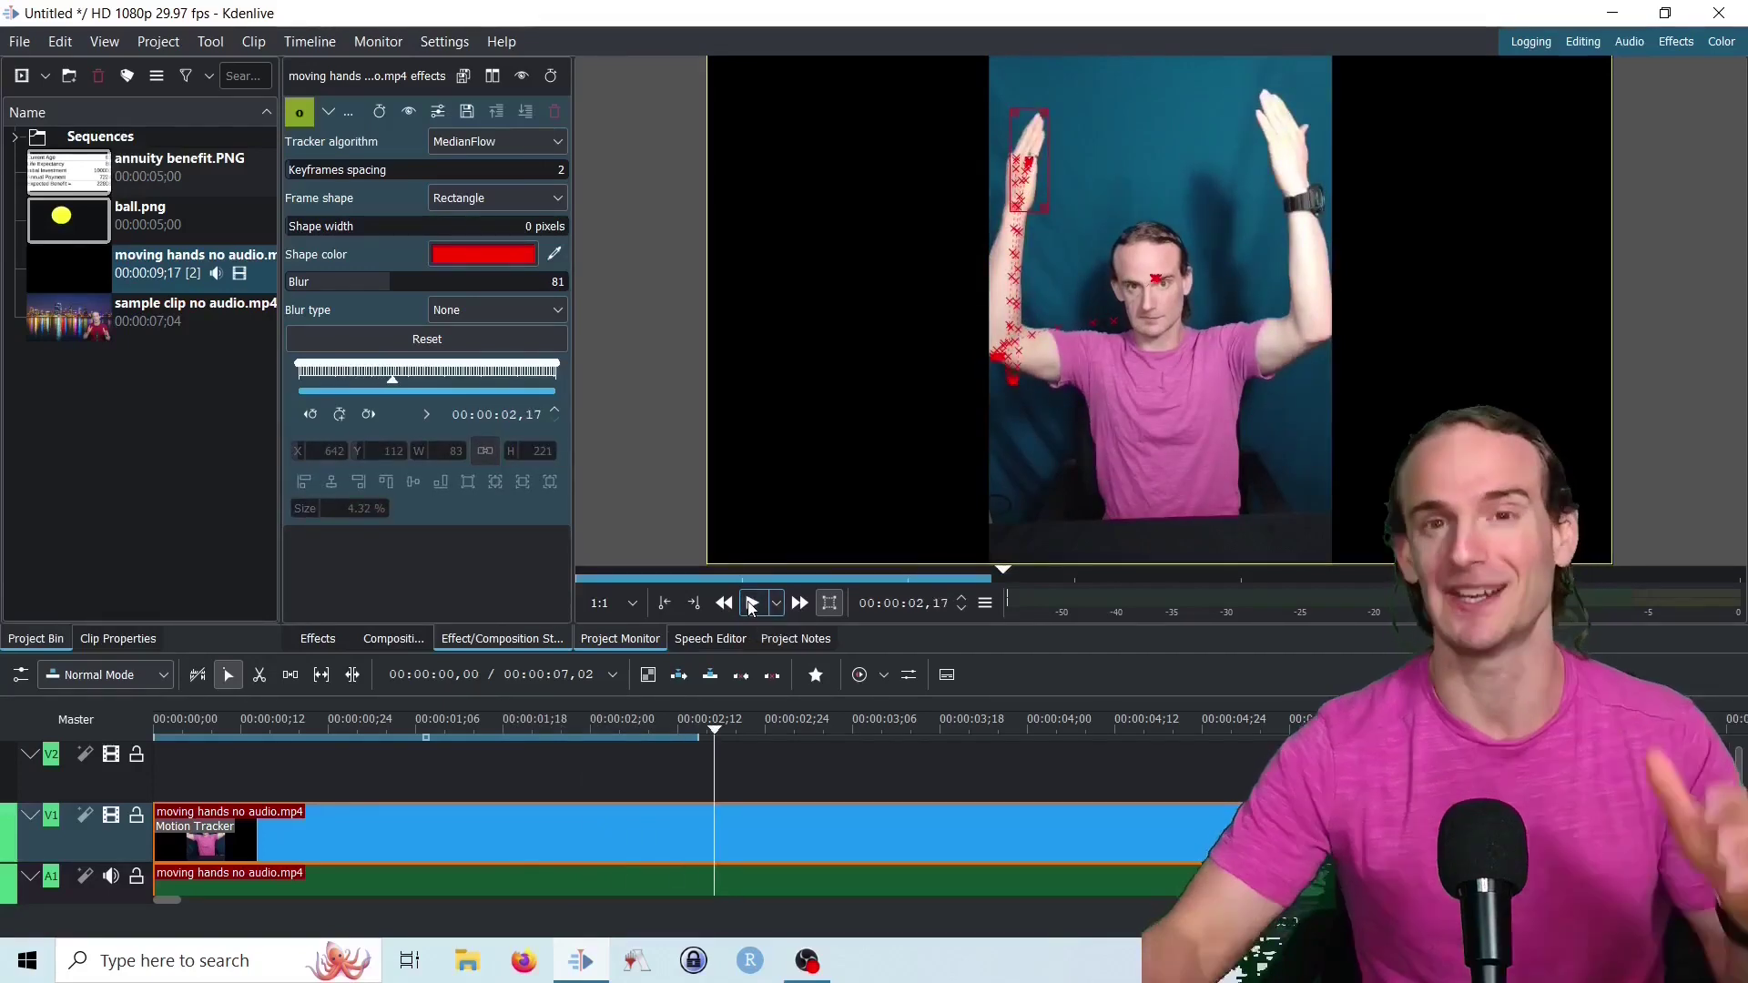